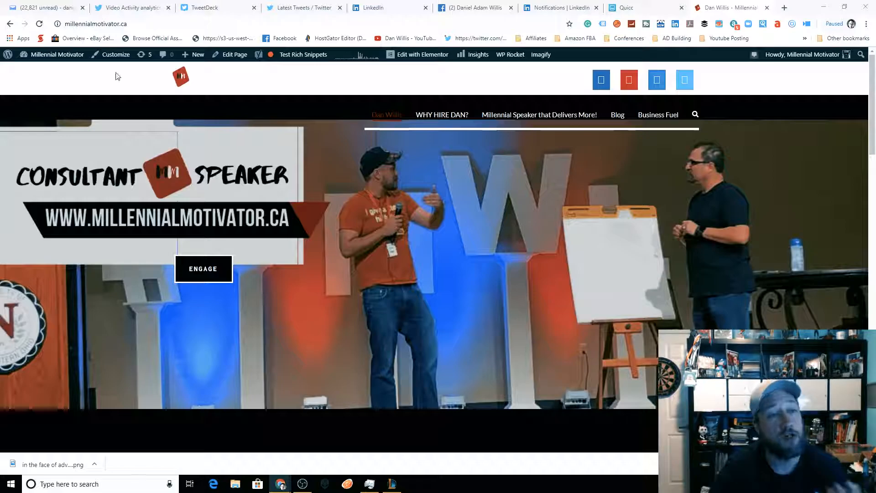
Switch to the Quicc upload page and upload WIN_20190828_08_53_25_Pro.mp4 from the Camera Roll folder
click(623, 9)
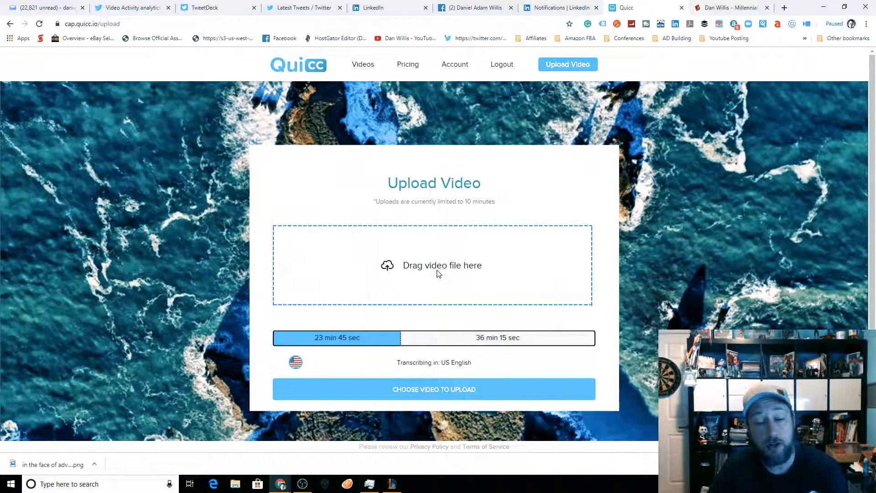
click(429, 388)
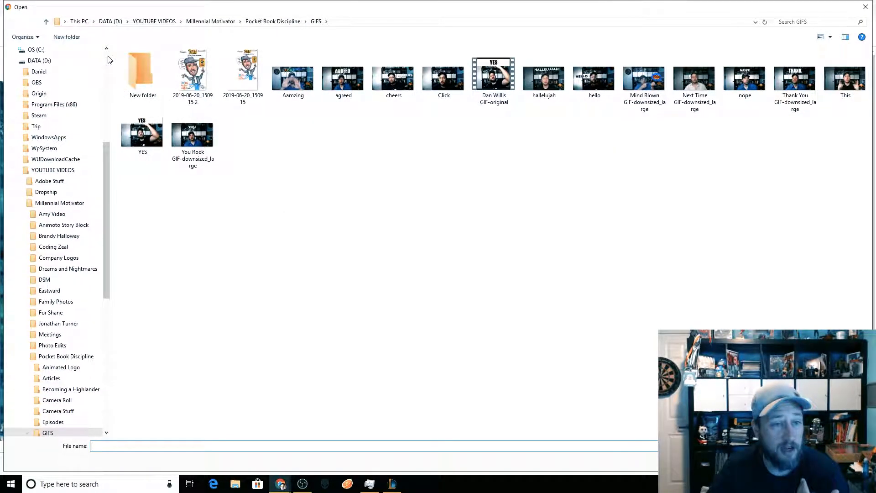
scroll(39, 117, up, 7)
click(39, 114)
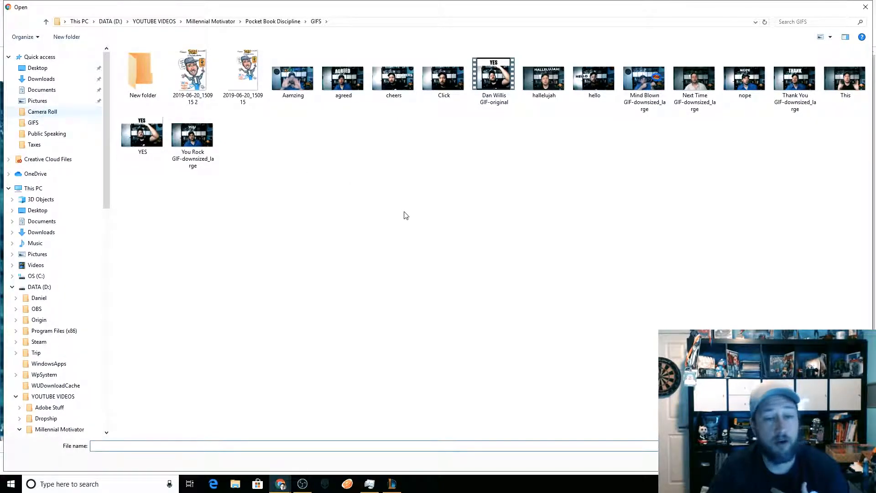
scroll(442, 365, down, 10)
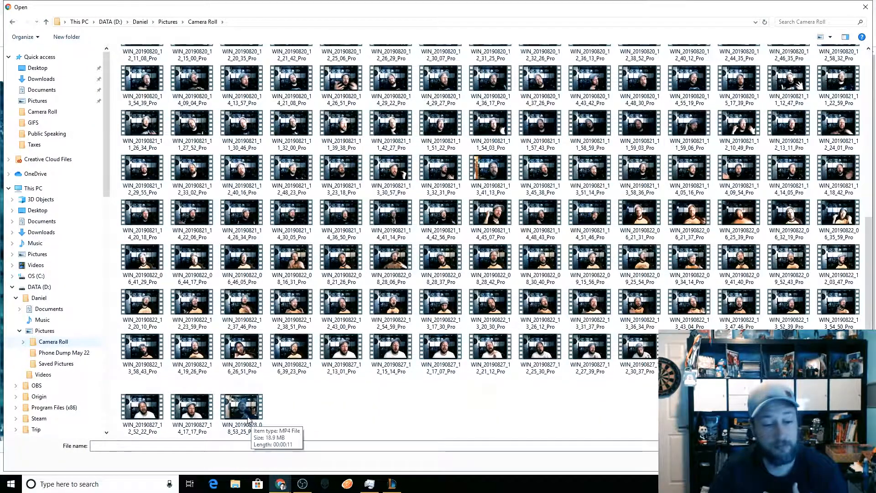
double_click(262, 420)
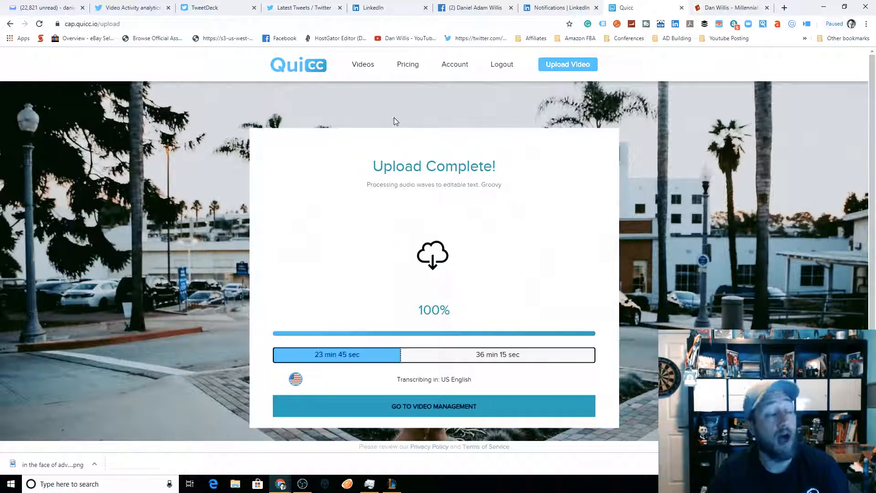
Go to video management and refresh the list repeatedly to check the uploaded video's transcription status
click(443, 409)
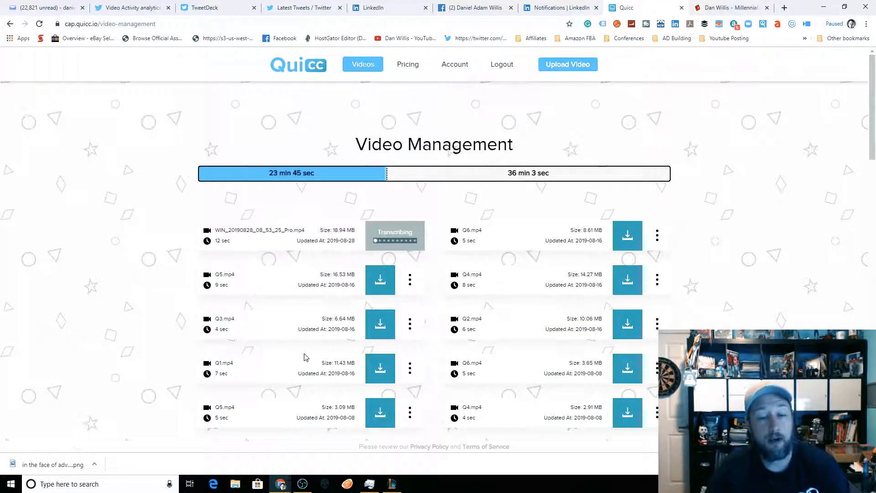
scroll(397, 313, down, 15)
scroll(397, 336, up, 15)
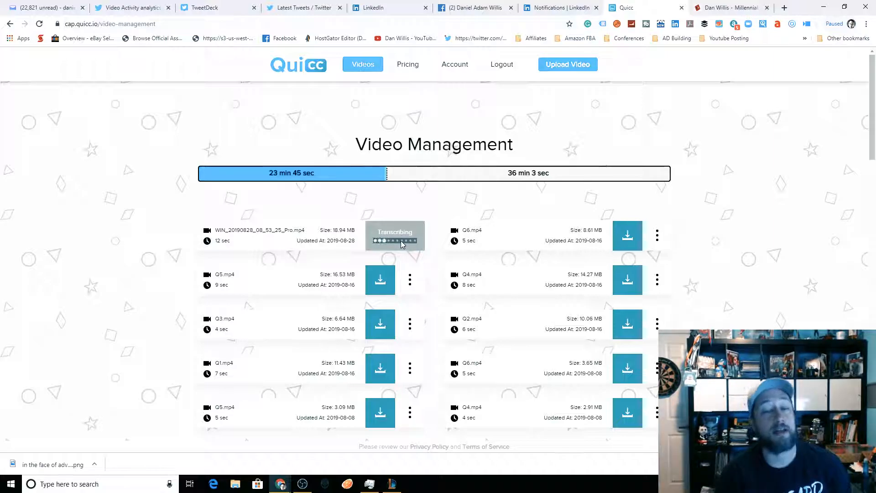
click(39, 24)
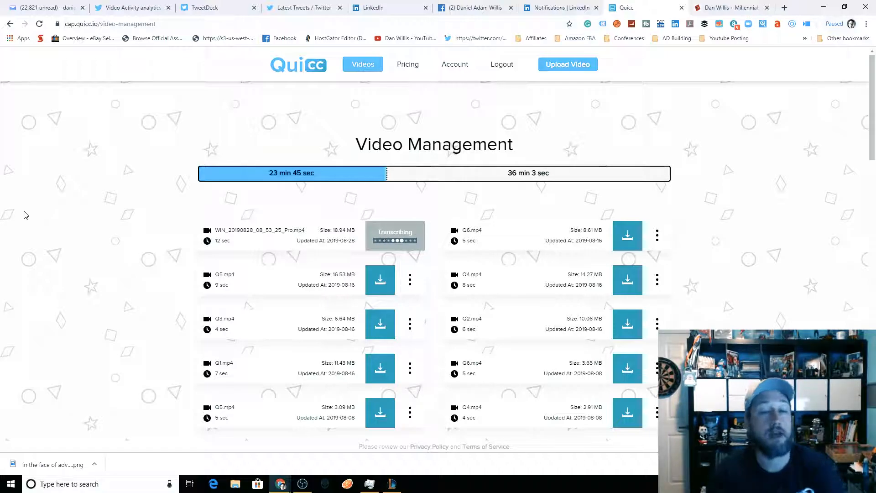
click(39, 23)
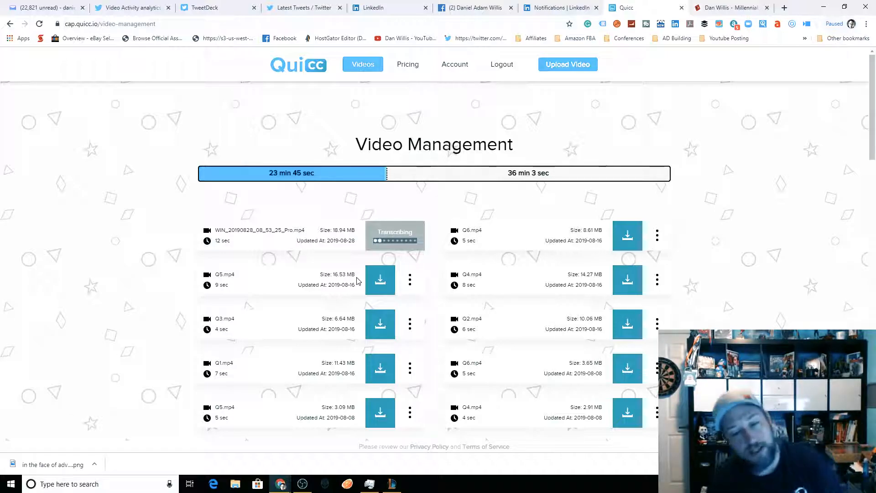
scroll(414, 265, down, 2)
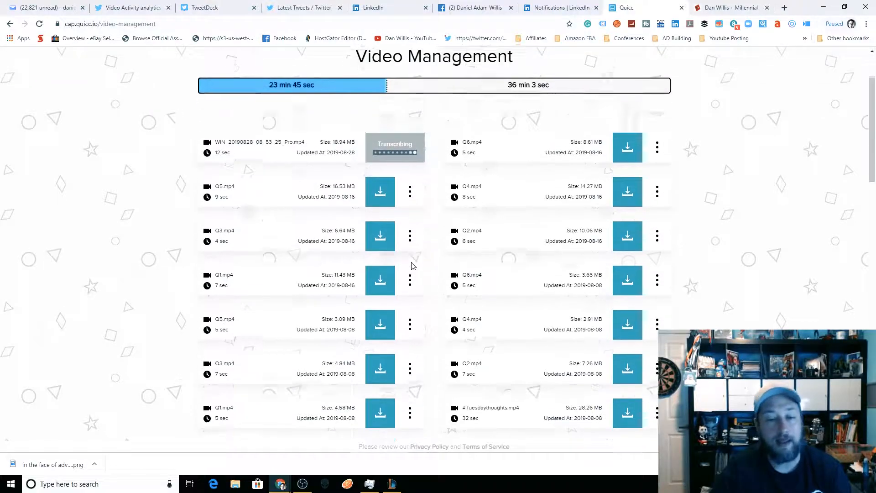
click(40, 24)
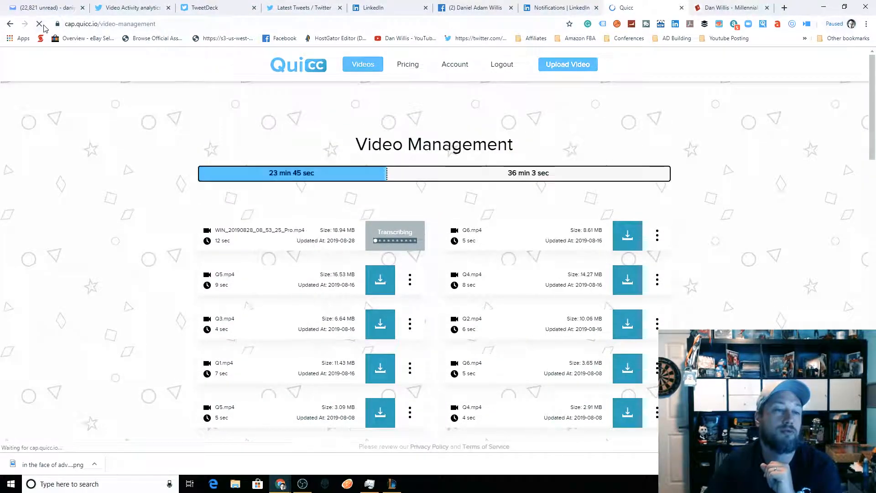
Open the transcript editor for the existing 9-second Q5.mp4 from 2019-08-16 and play the video with its captions
scroll(310, 249, down, 4)
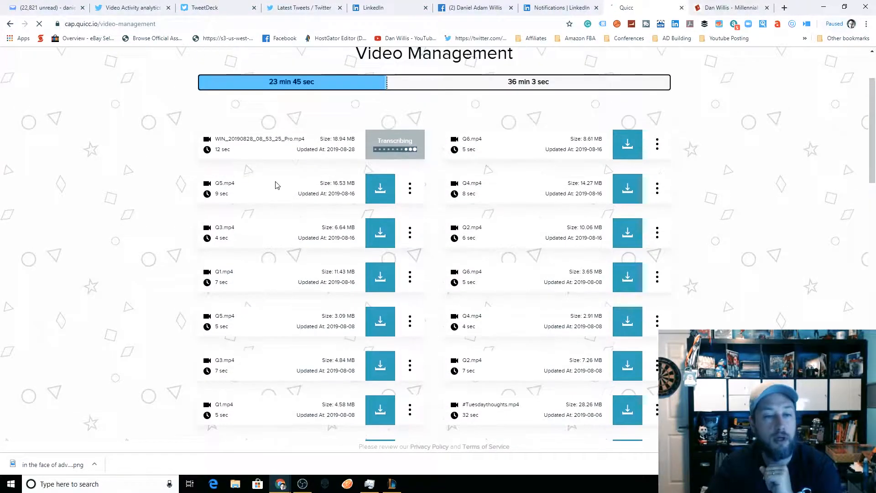
click(411, 189)
click(379, 211)
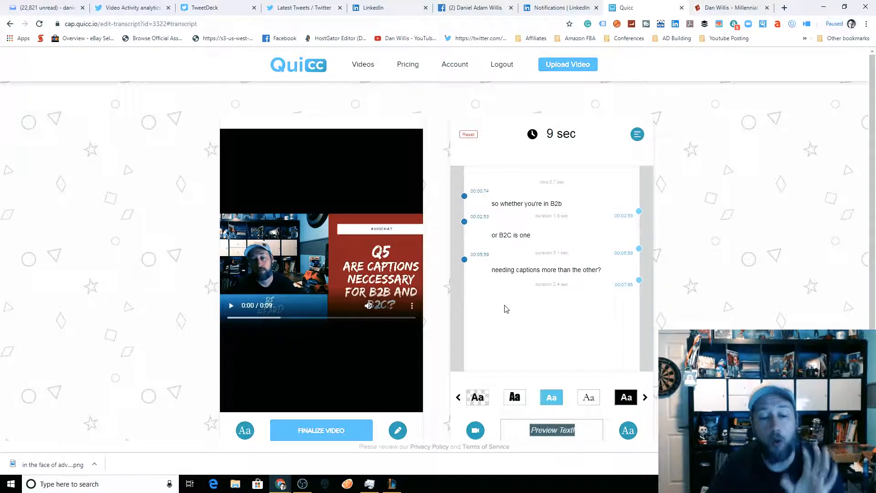
scroll(506, 309, down, 1)
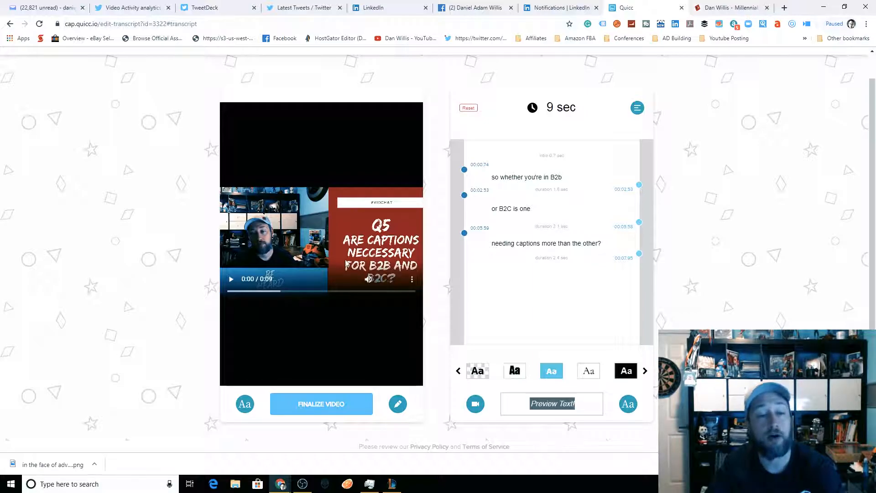
click(231, 281)
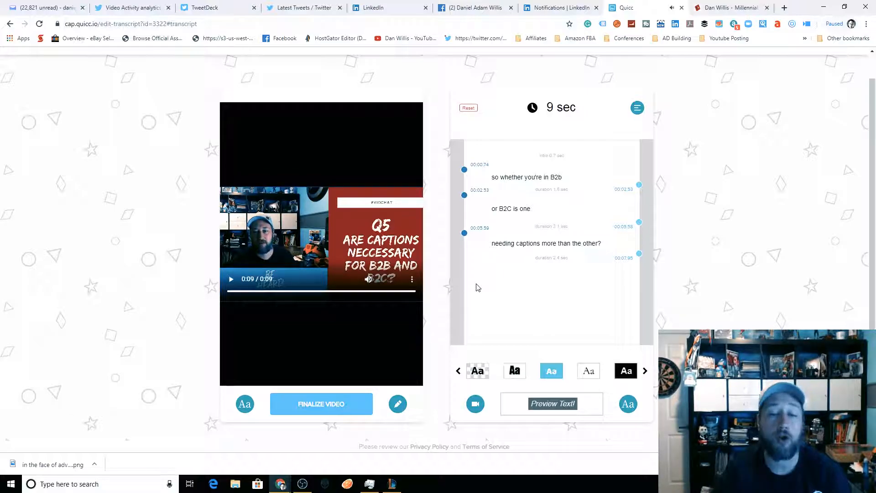
Delete the first letter of "more" in the third caption and open the caption style settings
click(549, 242)
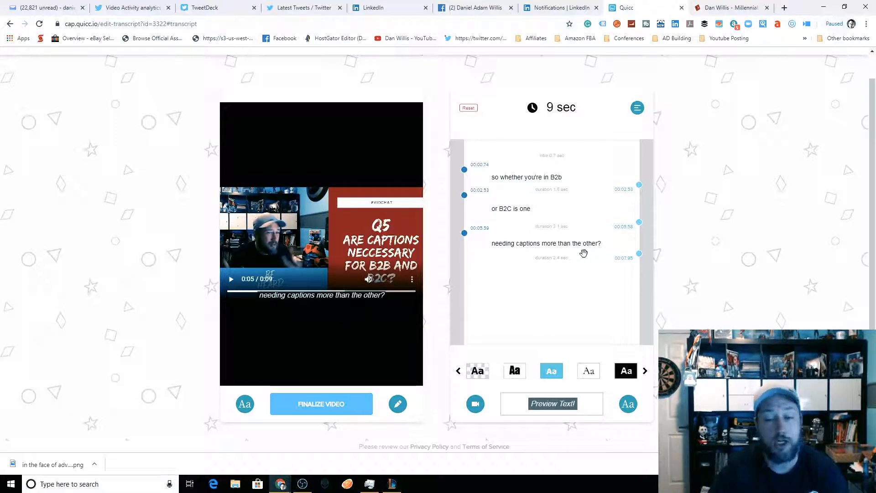
key(BackSpace)
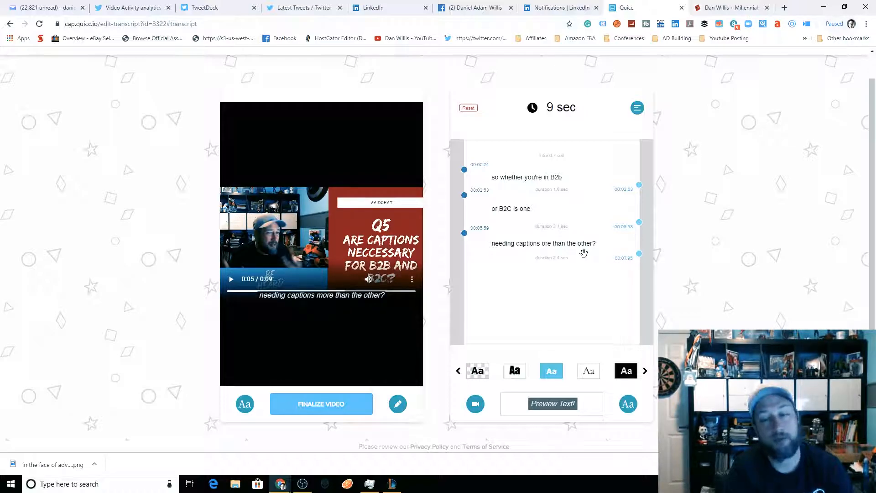
click(245, 403)
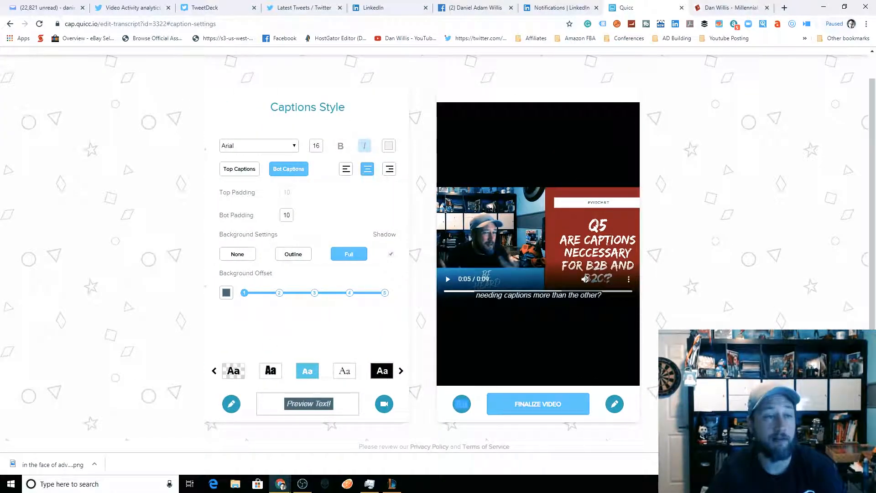
Return to the video list and open WIN_20190828_08_53_25_Pro.mp4 for transcript editing
click(11, 27)
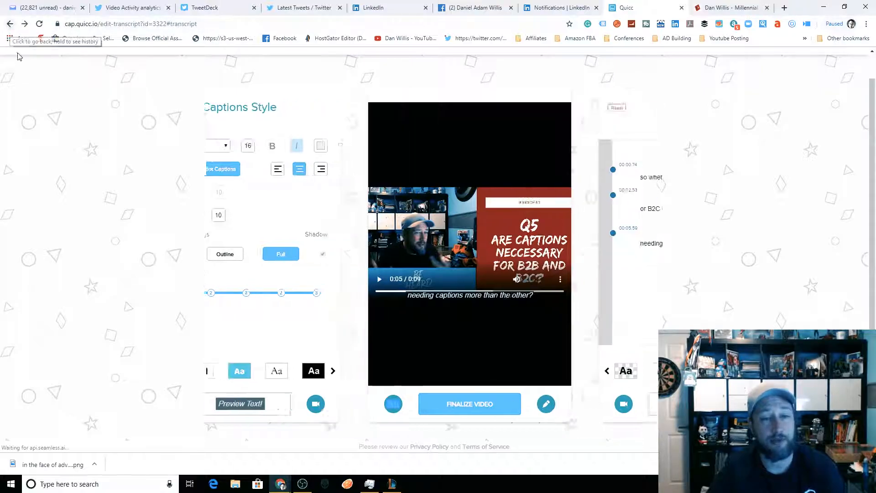
click(9, 26)
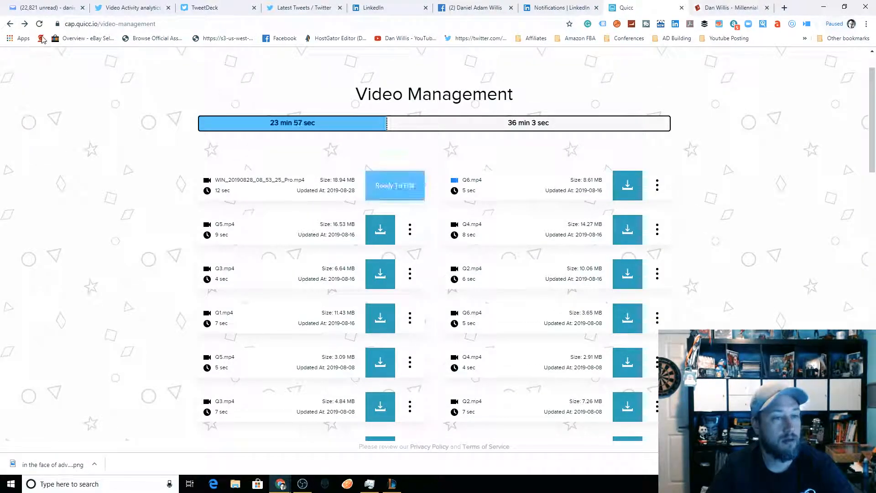
click(408, 192)
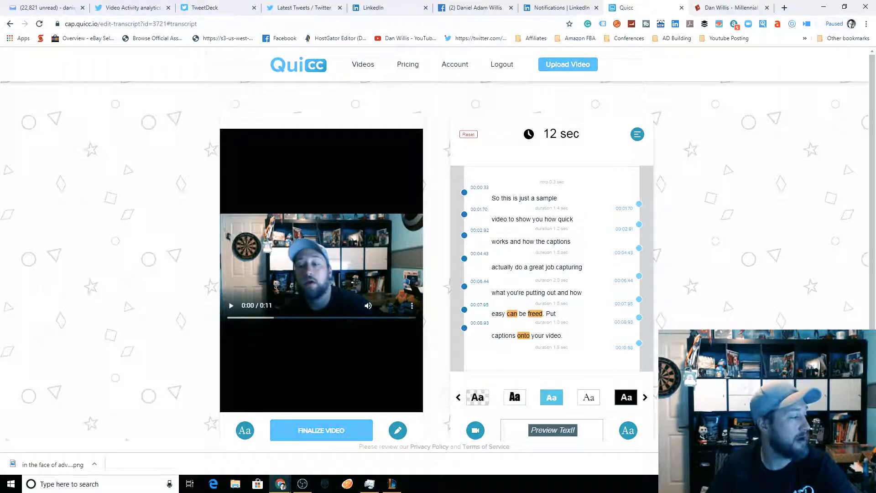
Play the uploaded video with its automatic captions and lower the system volume
click(231, 306)
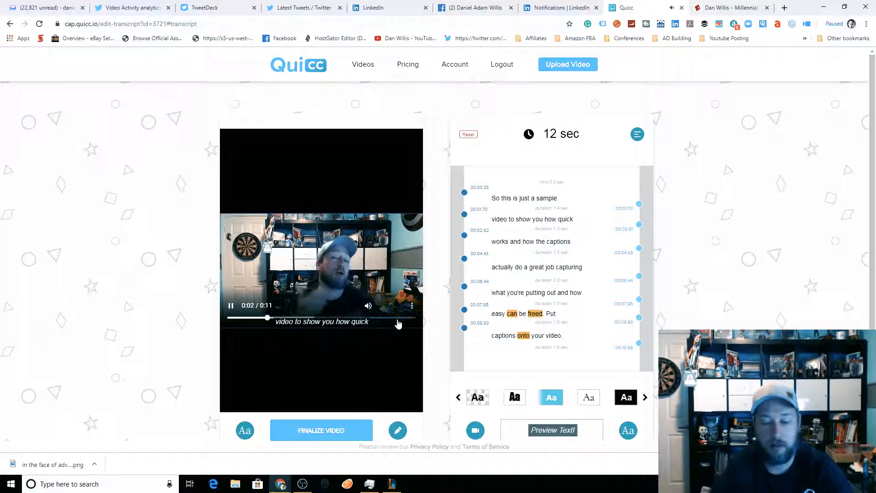
key(XF86AudioLowerVolume)
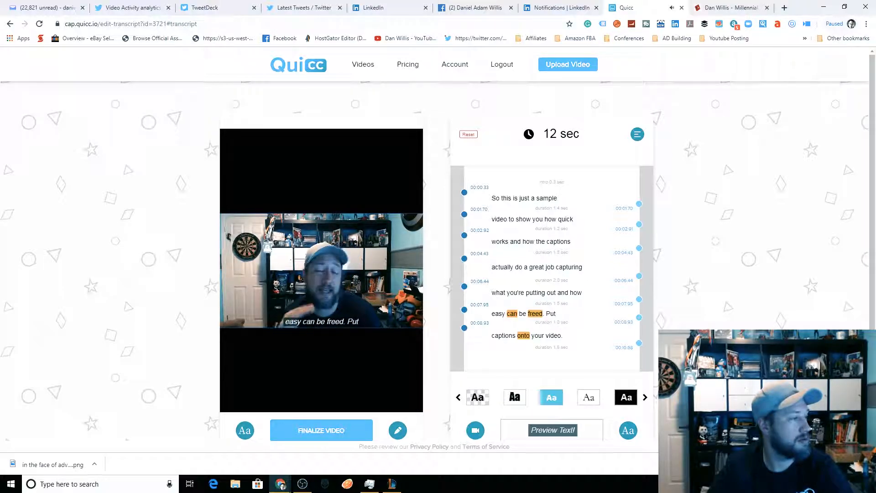
key(XF86AudioLowerVolume)
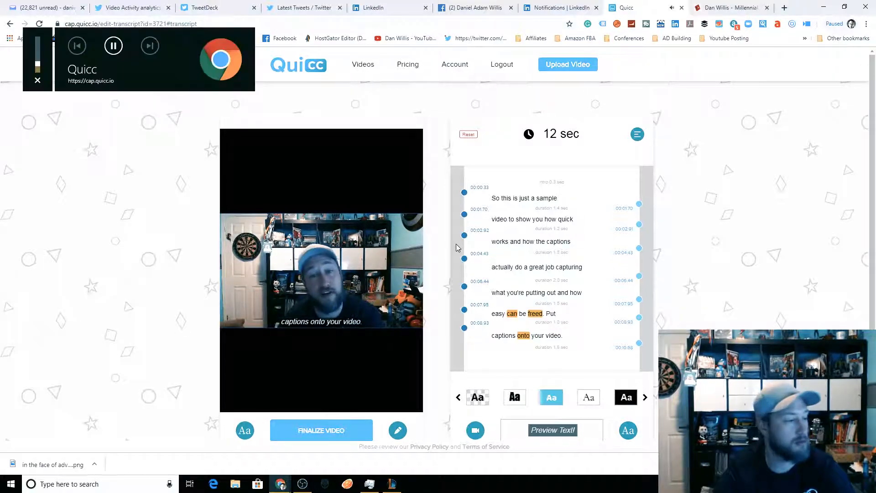
Correct "quick" to "Quicc" in the second caption, "video to show you how quick"
click(499, 196)
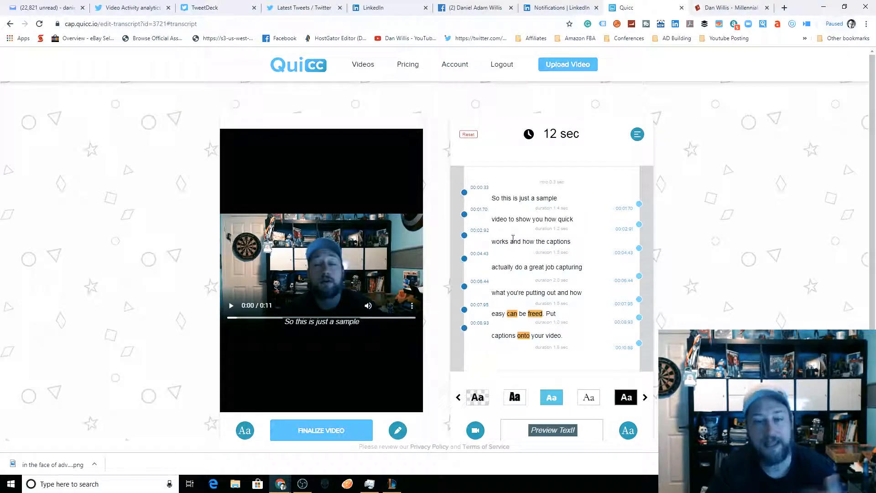
click(560, 219)
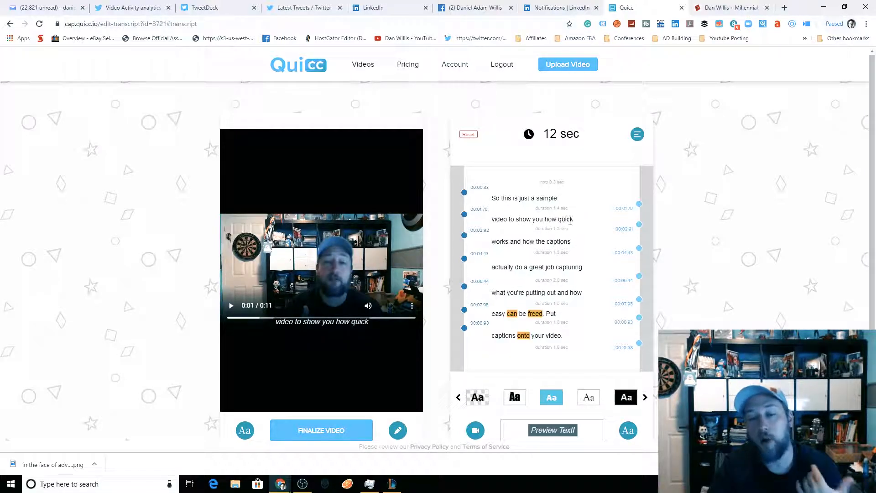
drag(570, 220, 559, 219)
click(559, 220)
key(Delete)
key(Delete)
key(Delete)
key(Delete)
key(Delete)
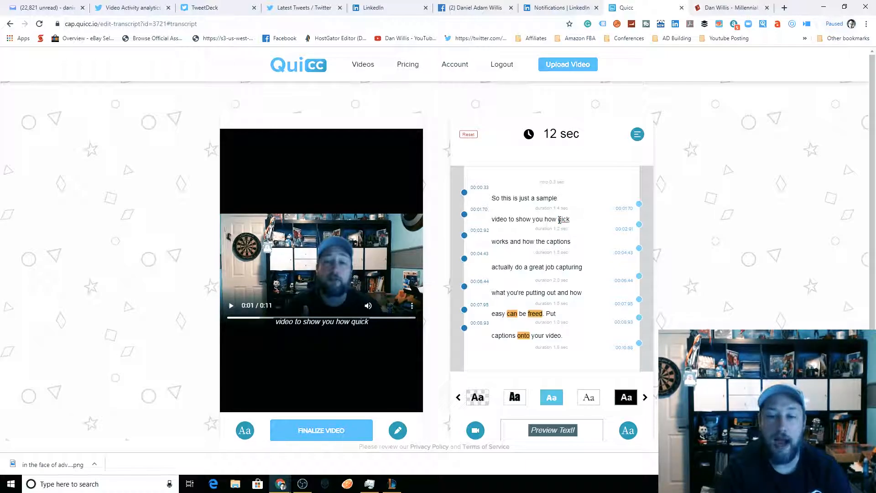
text(Quicc)
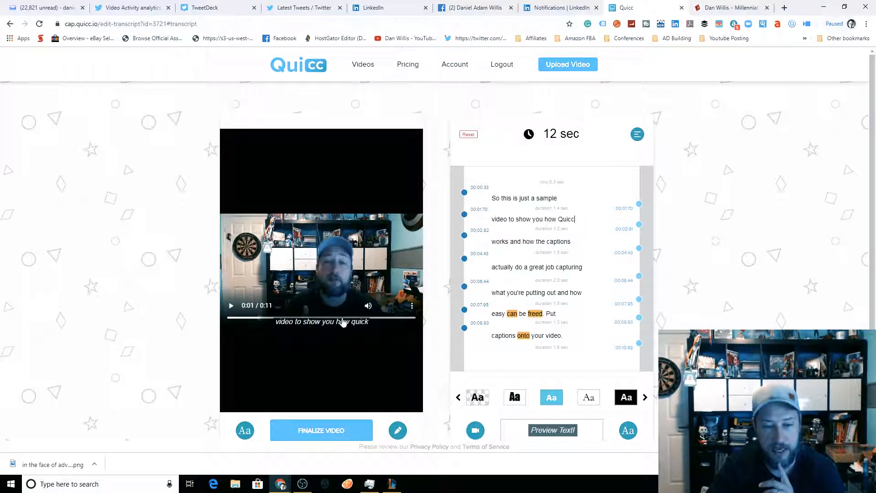
Replay the end of the video around the sixth caption, "easy can be freed. Put", to check its wording against the speech
click(358, 318)
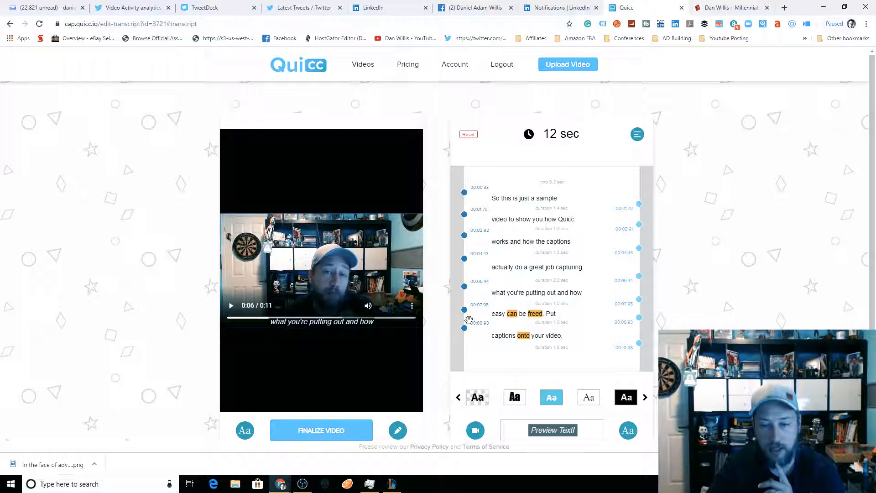
triple_click(482, 315)
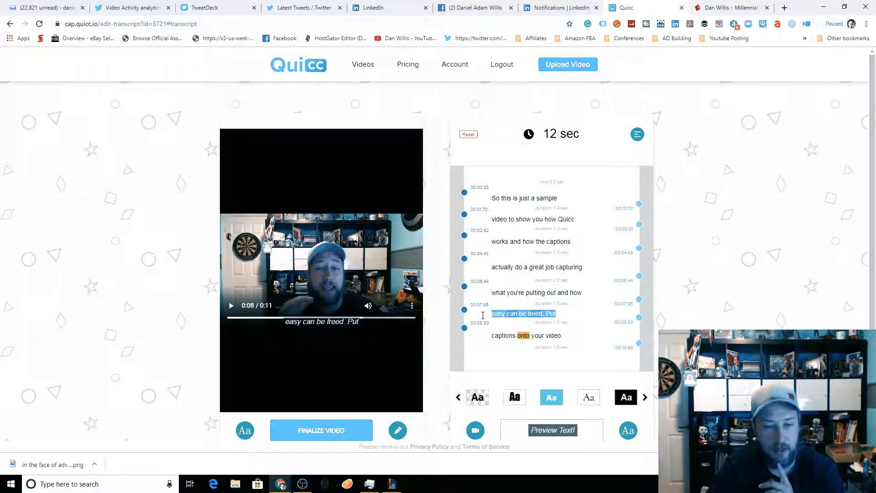
double_click(493, 315)
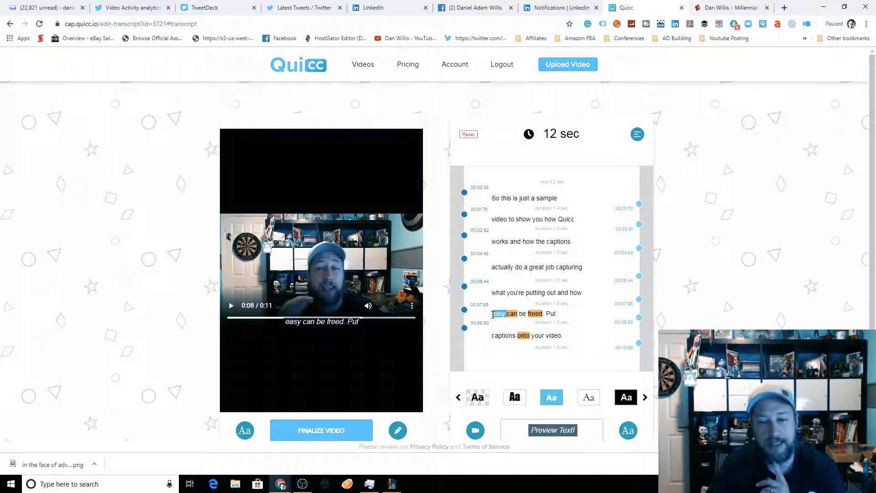
double_click(511, 313)
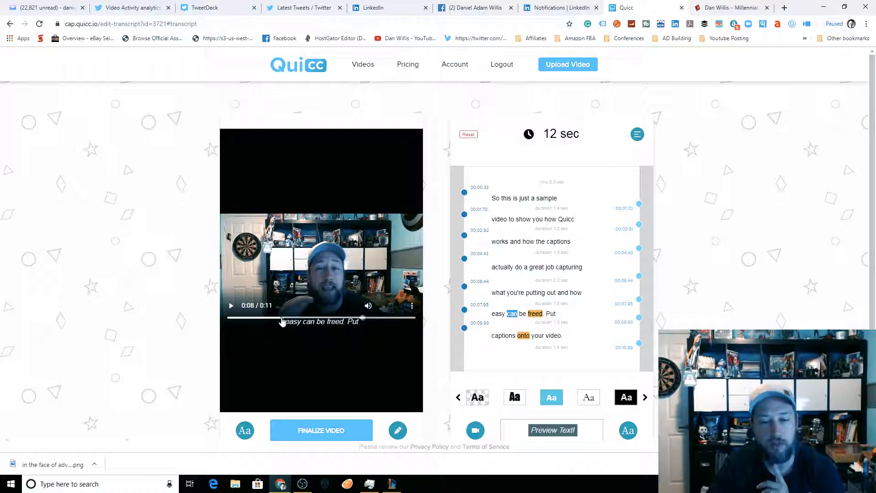
click(231, 305)
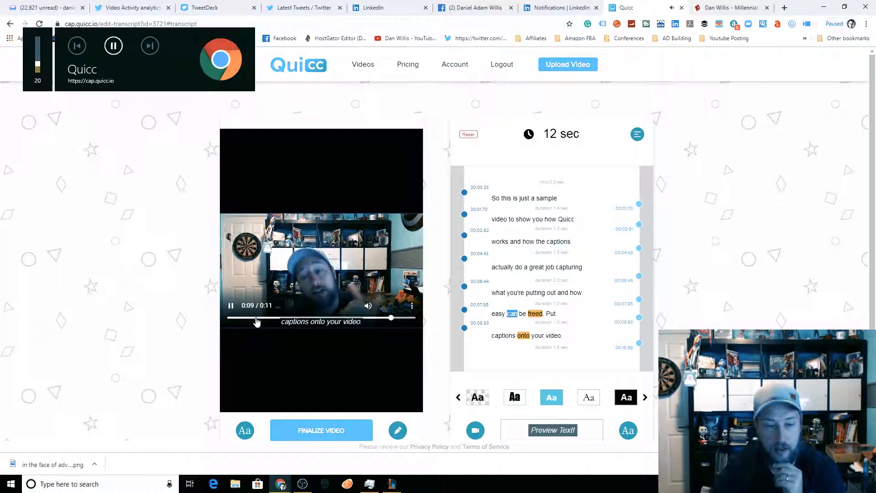
click(231, 307)
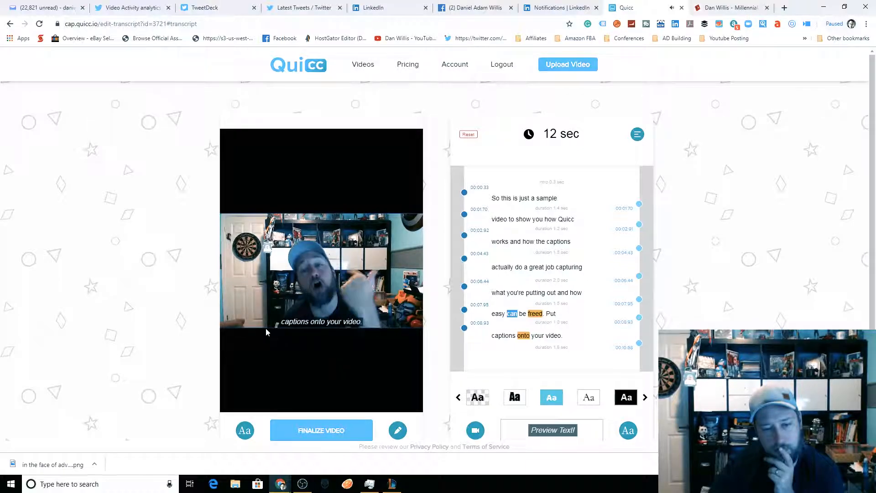
Replace "freed. Put" with "to put" in the sixth caption, using a lowercase "p"
click(526, 314)
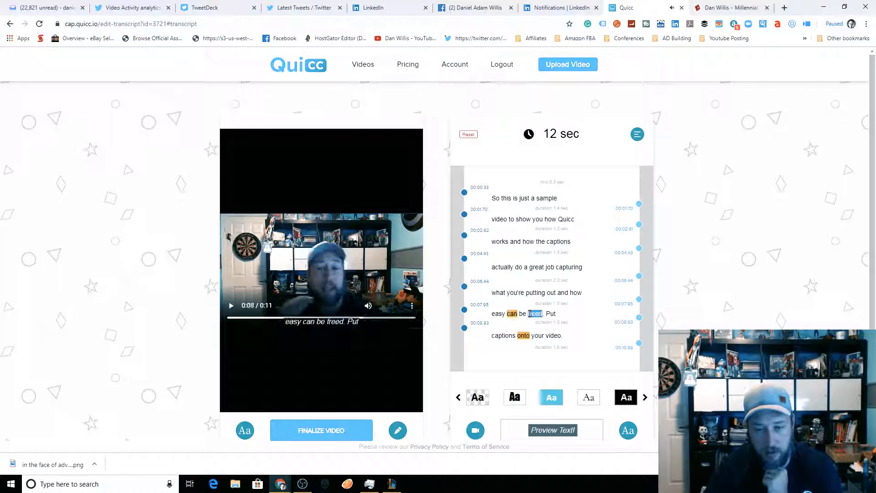
click(545, 315)
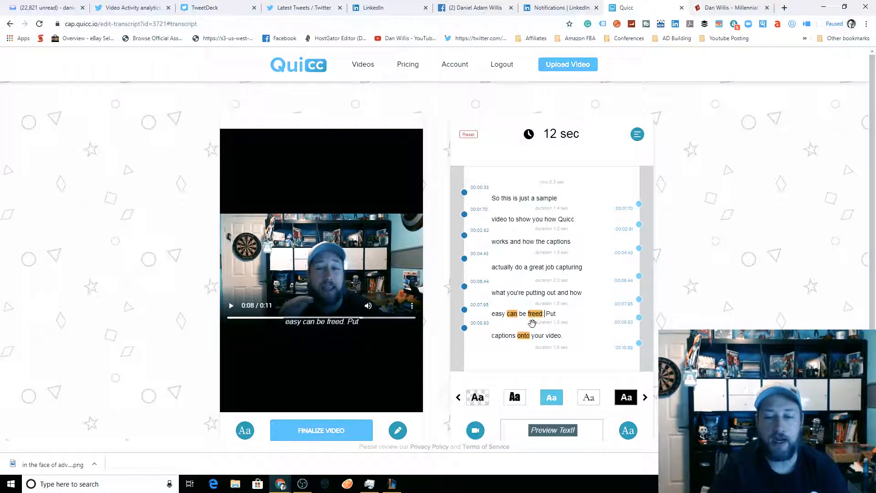
key(BackSpace)
key(BackSpace)
key(BackSpace)
key(BackSpace)
key(BackSpace)
key(BackSpace)
text(to)
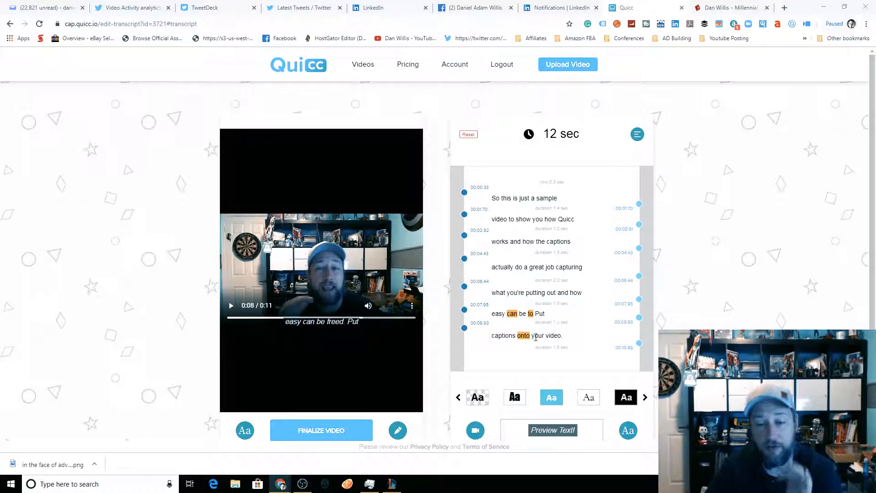
double_click(538, 314)
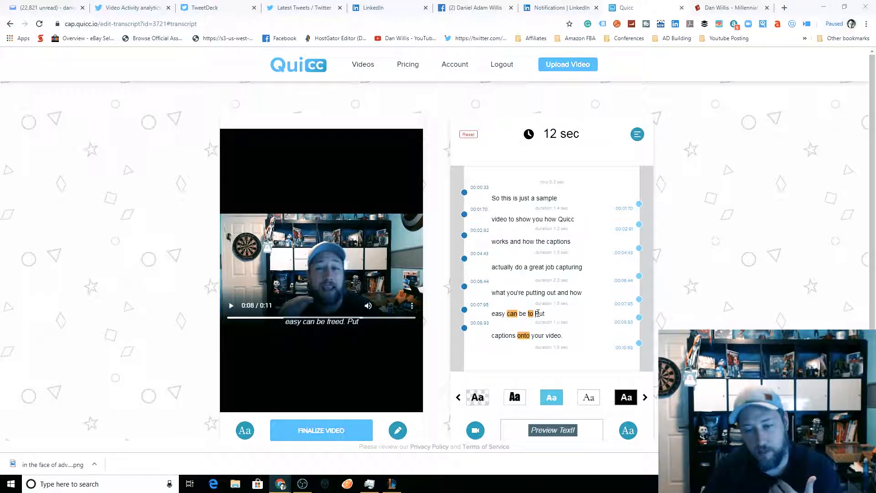
click(535, 318)
key(Delete)
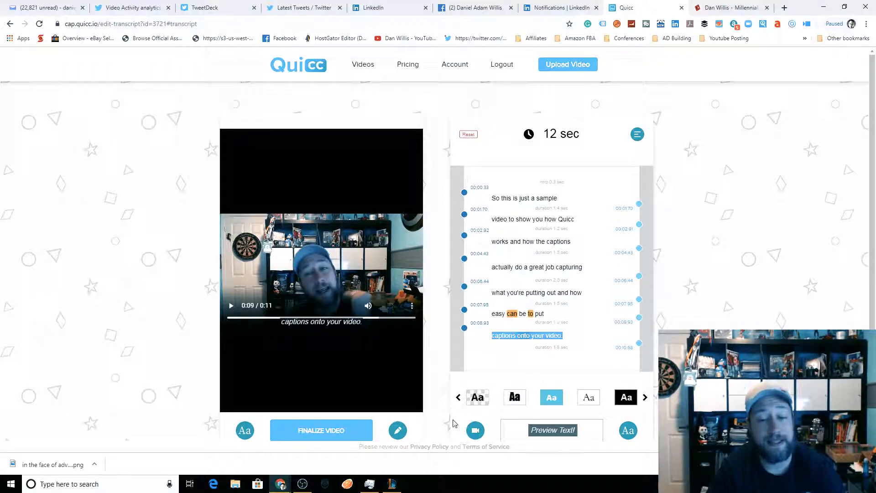
Open the caption style settings and set the caption font to Futura Heavy
click(244, 428)
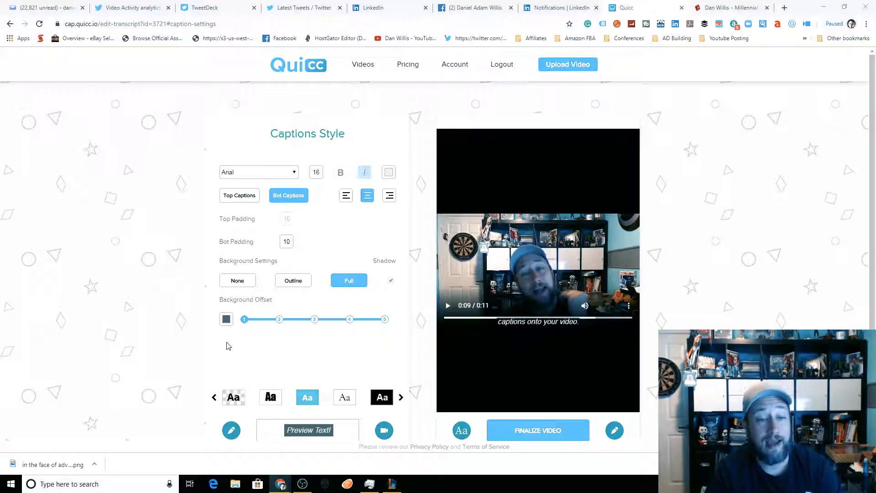
click(263, 178)
click(239, 300)
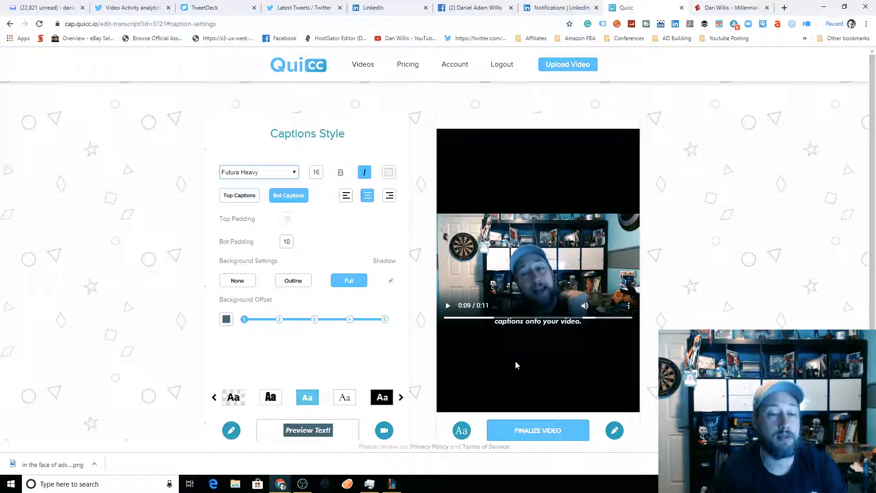
Compare the top and bottom caption positions, leave the captions at the top, and set the font size to 20
click(246, 199)
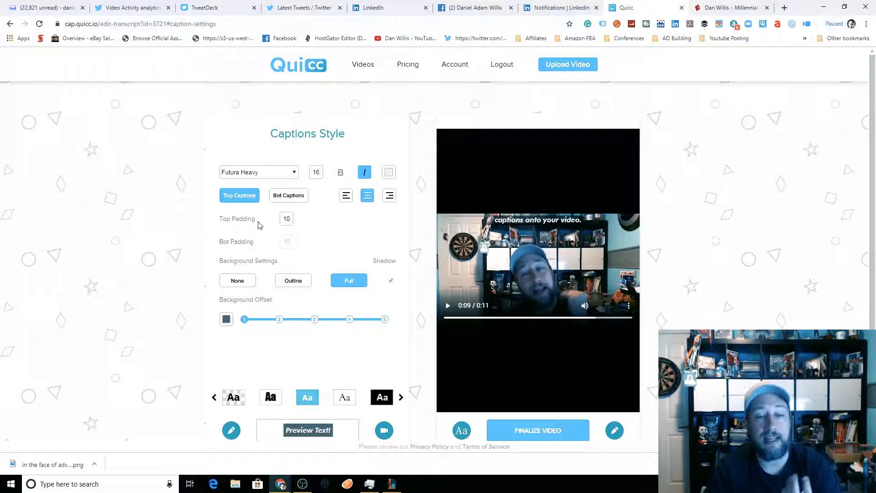
click(287, 201)
click(236, 201)
click(293, 202)
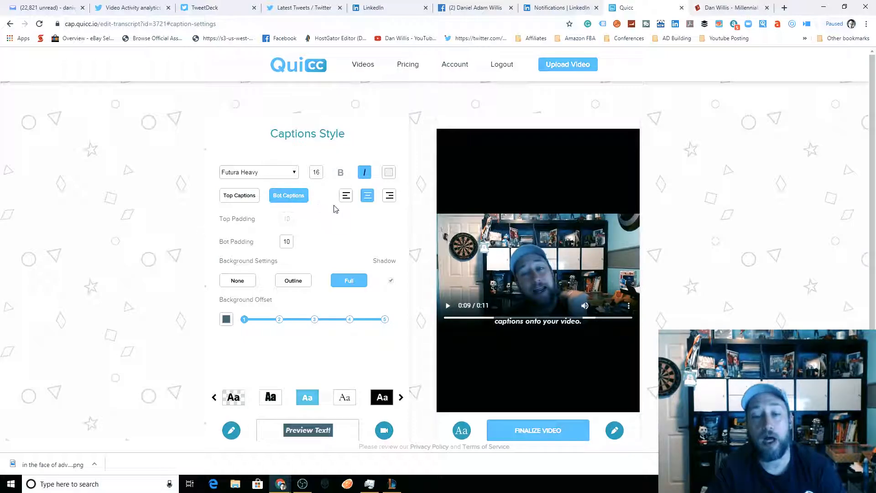
click(252, 199)
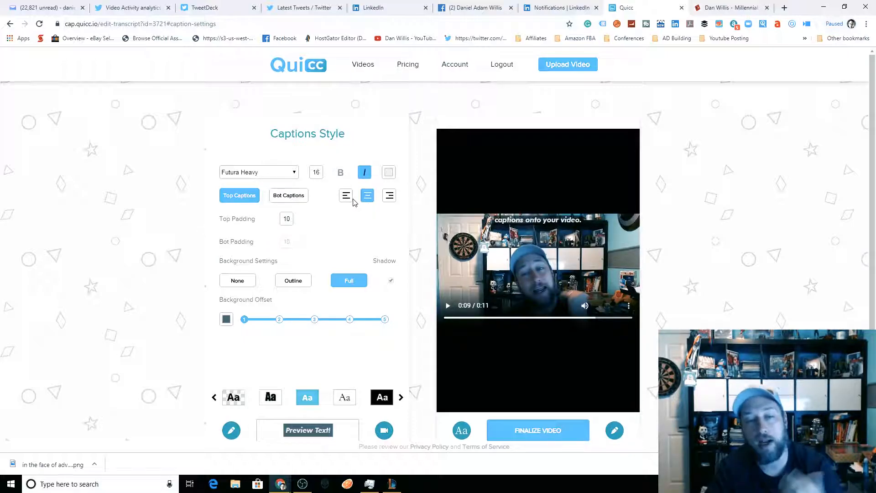
double_click(317, 172)
text(20)
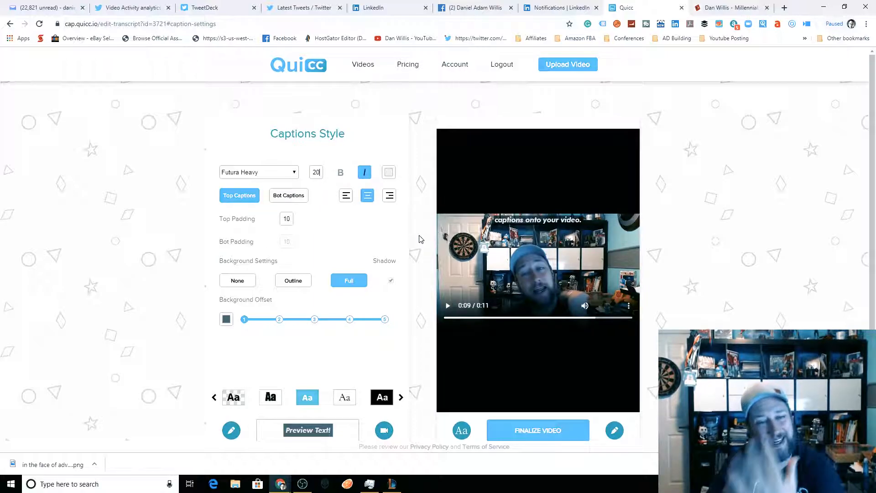
Try to set the caption text colour to the hex value #ff0d2cff
click(389, 172)
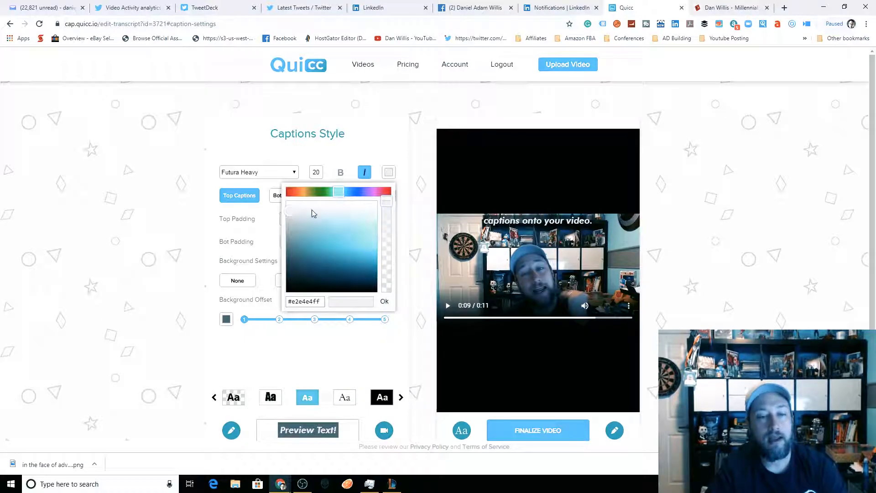
triple_click(320, 299)
text(motivation)
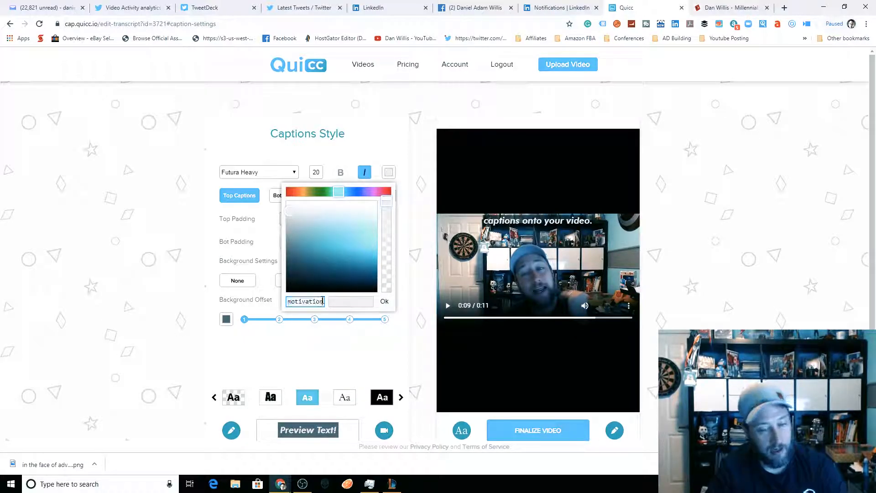
key(ctrl+a)
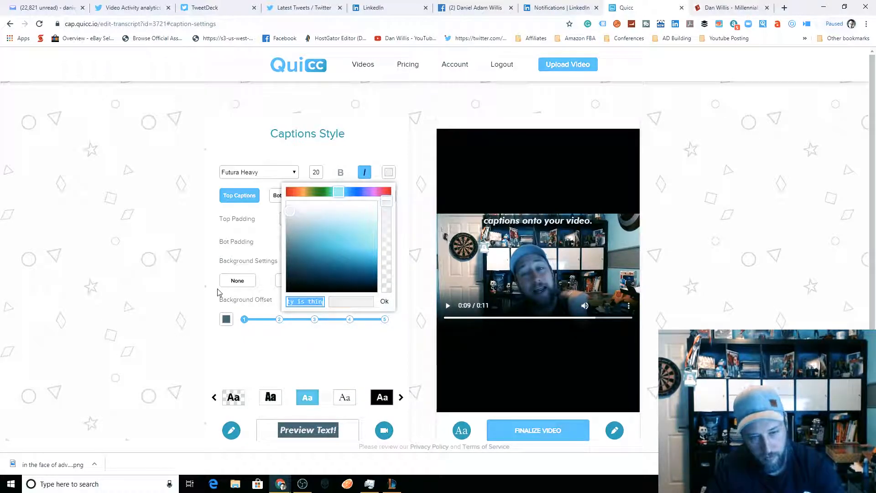
key(BackSpace)
key(alt+Tab)
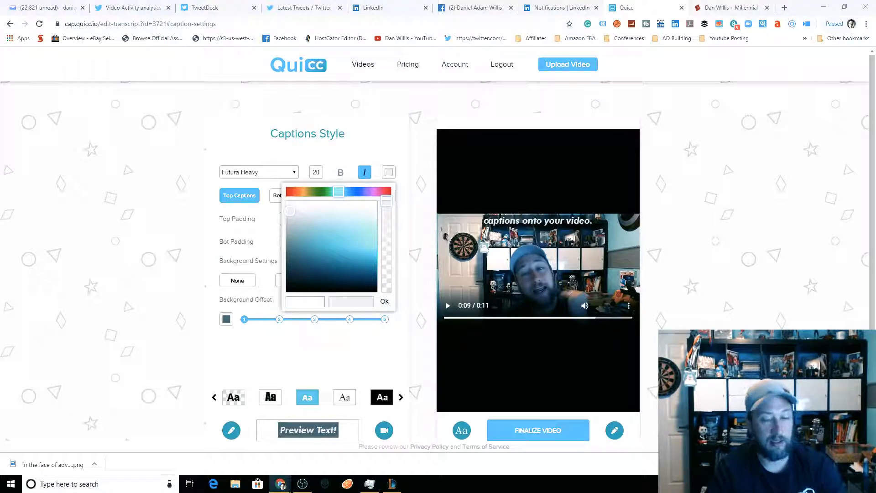
click(306, 303)
text(#ff0d2cff)
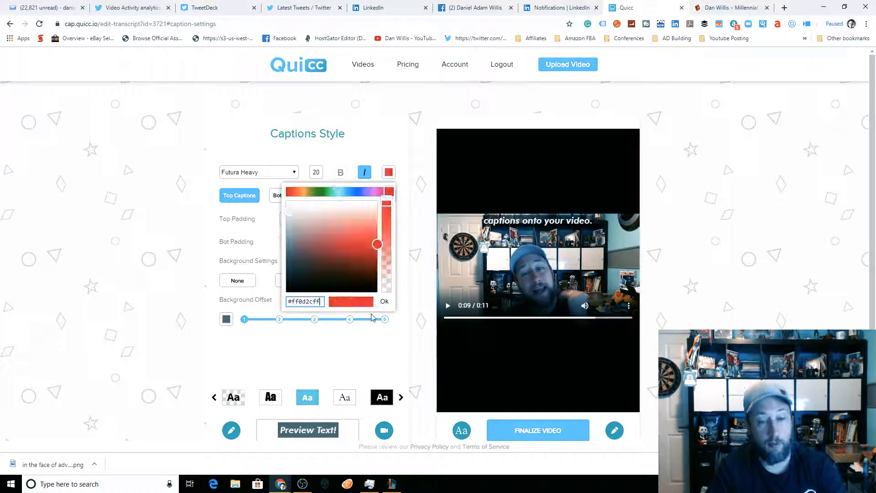
click(369, 350)
Set the caption text colour to white (#ffffffff) and compare right alignment with centre alignment, leaving the captions centred
click(388, 174)
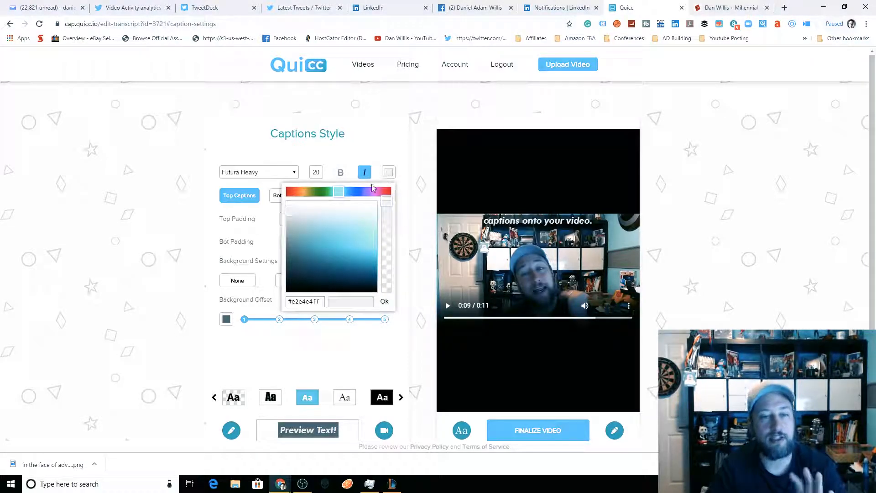
drag(294, 211, 289, 201)
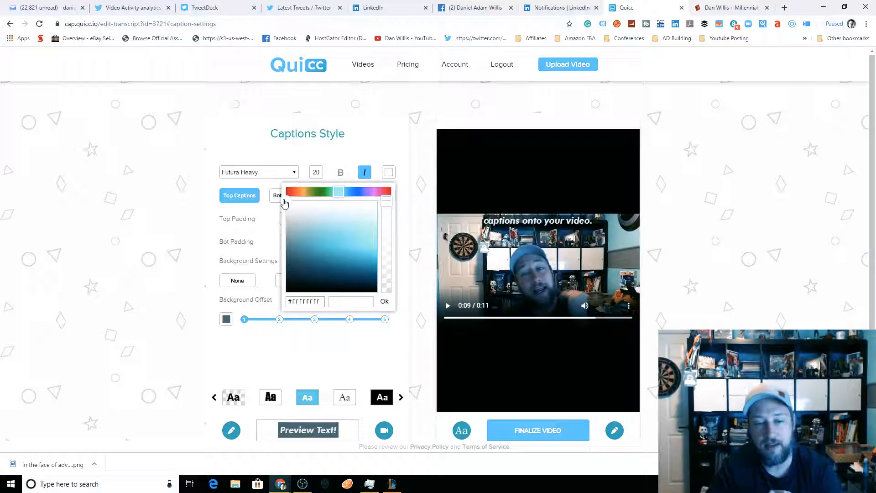
click(385, 301)
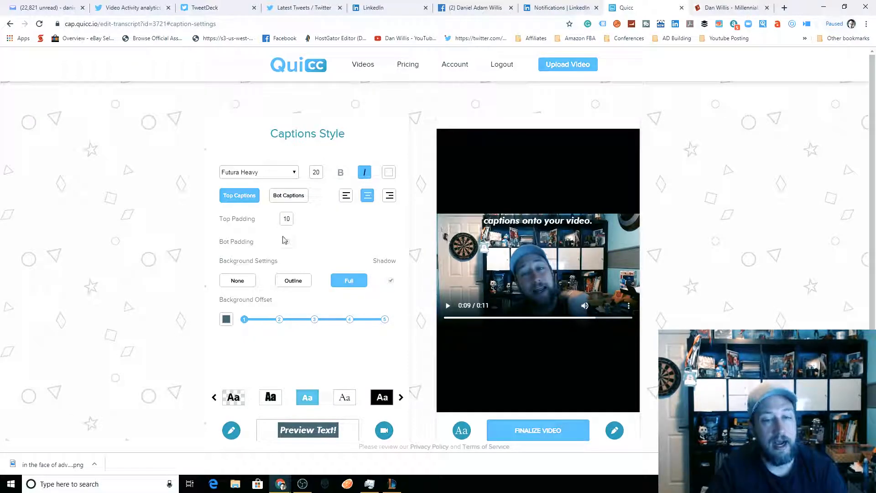
click(390, 201)
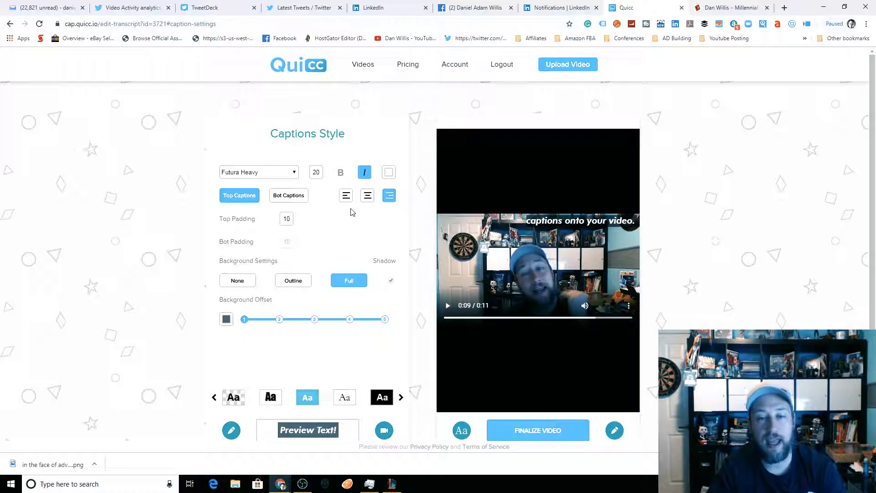
click(367, 197)
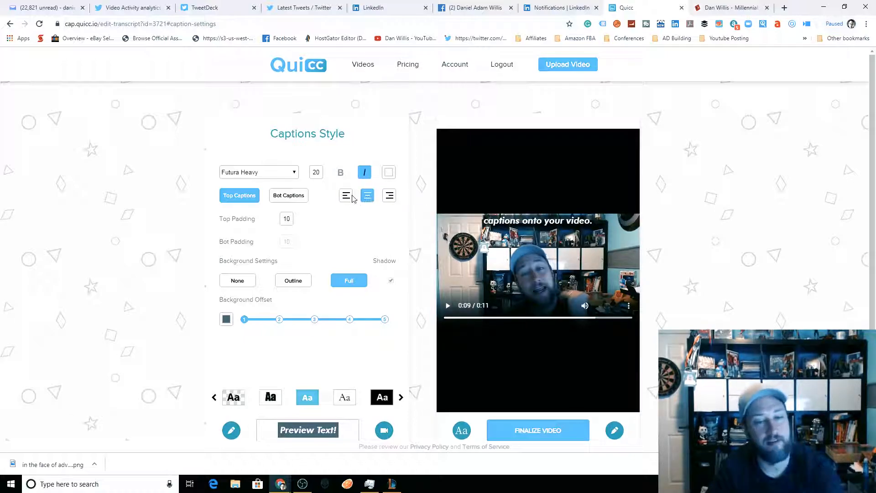
Try top padding values of 20, 50 and 10 for the captions, and settle on 20
drag(293, 219, 283, 220)
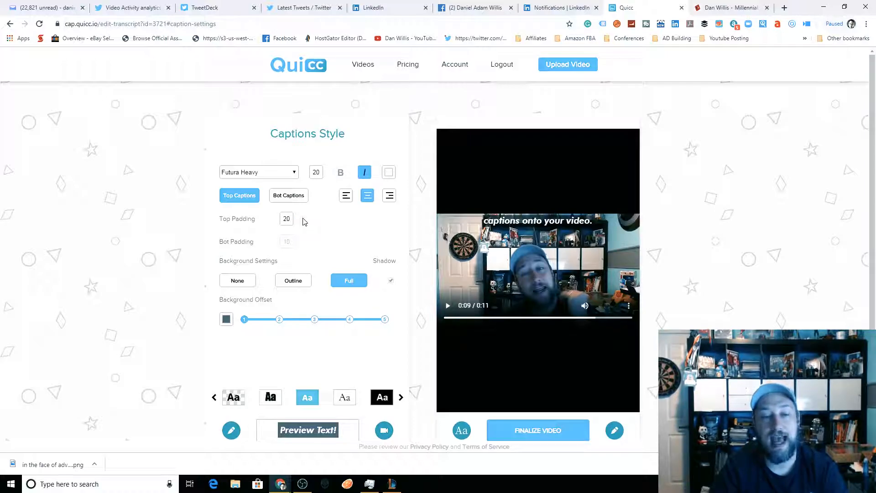
text(20)
drag(291, 222, 283, 222)
text(50)
click(311, 235)
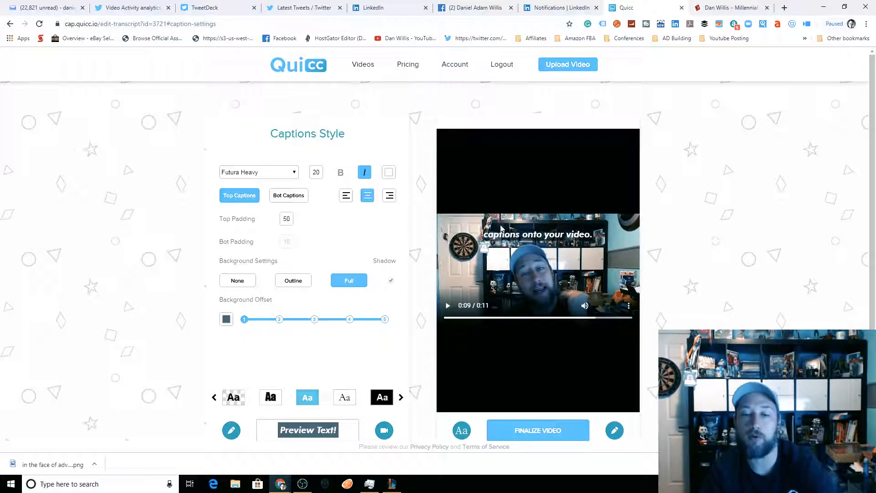
drag(290, 219, 219, 215)
text(1)
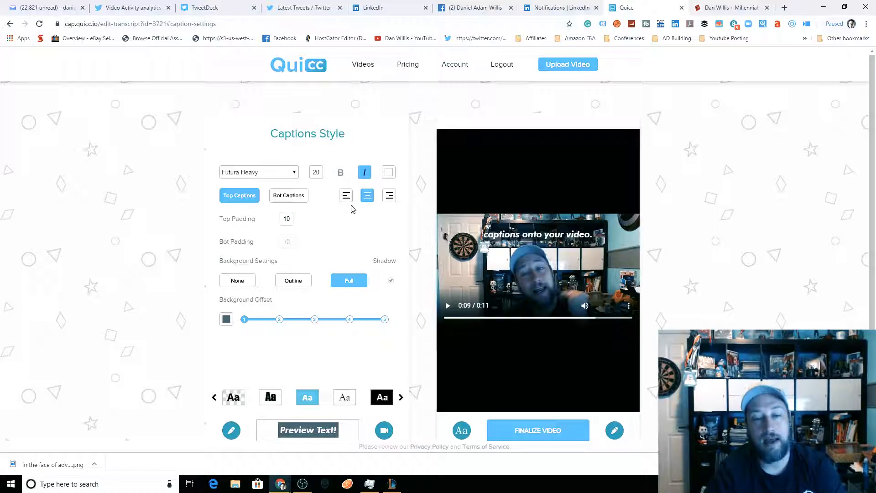
click(352, 208)
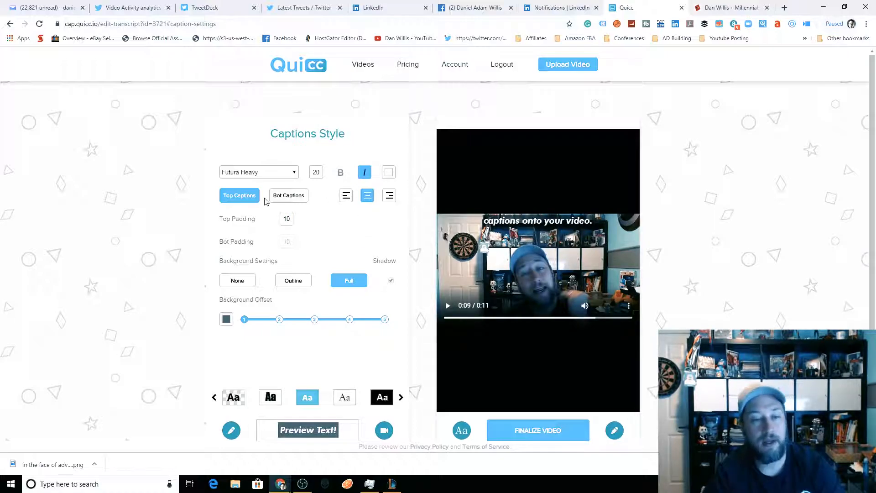
drag(284, 223, 308, 225)
text(20)
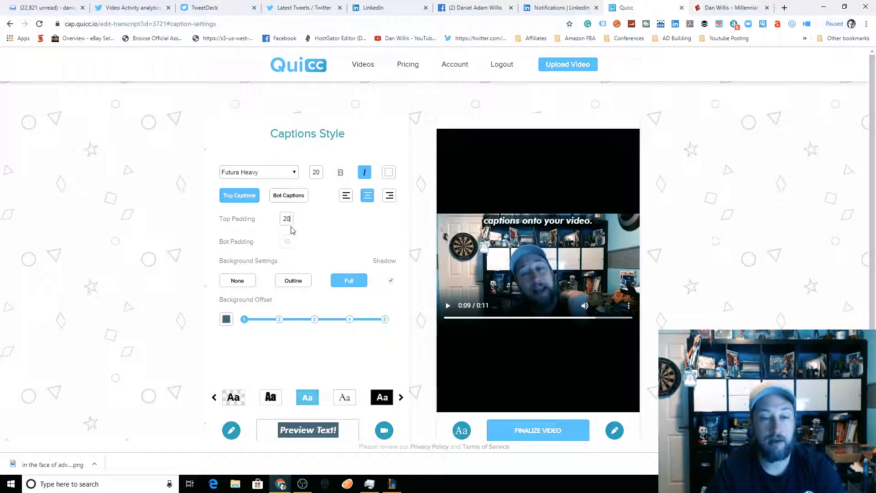
click(324, 238)
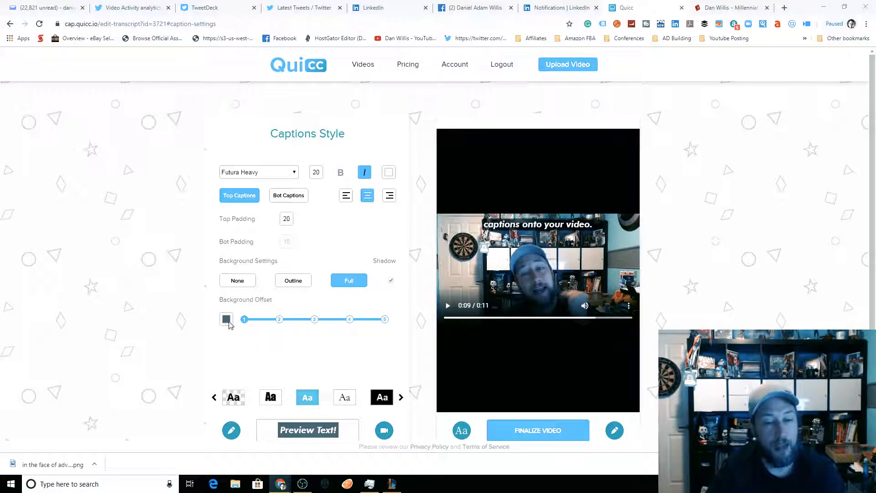
Apply the white-on-blue caption style preset and set its full background colour to the hex value #ff0d2cff
click(304, 397)
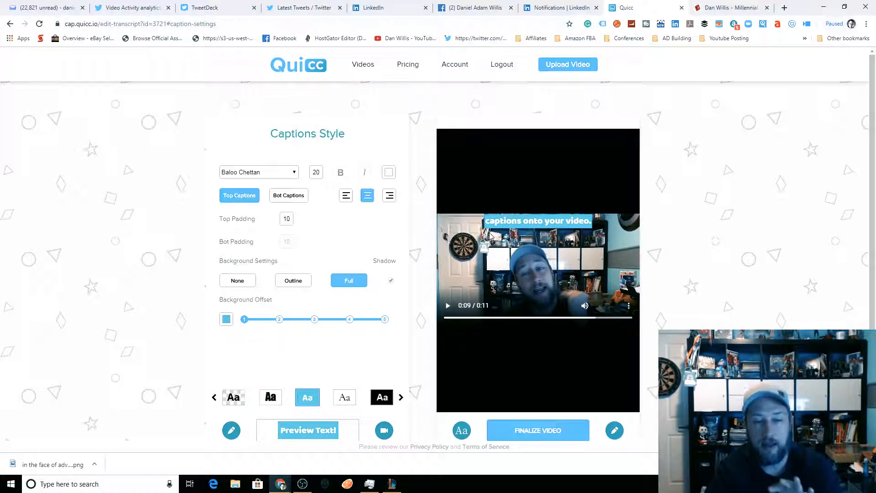
click(226, 319)
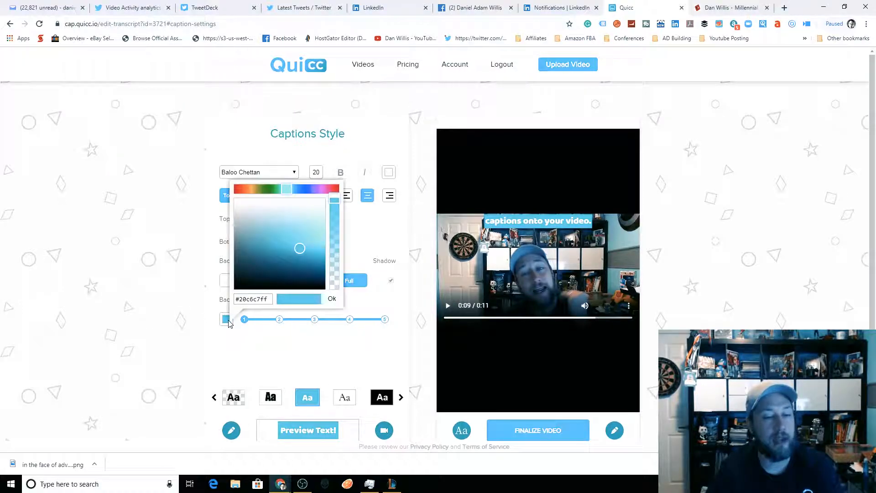
drag(268, 299, 217, 300)
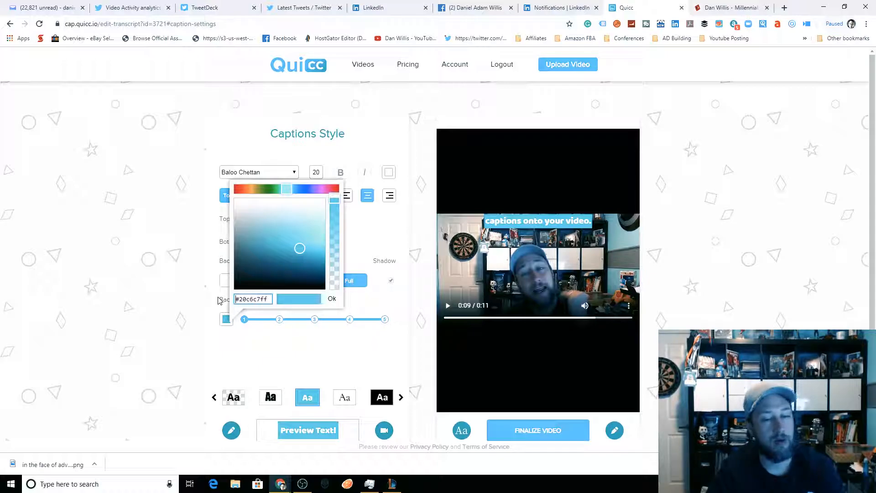
key(ctrl+v)
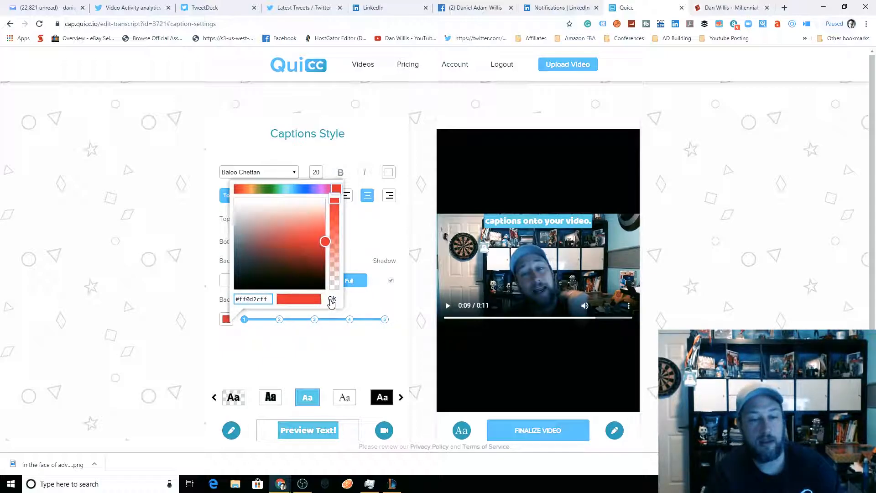
click(331, 298)
Compare background offsets 2, 3, 4 and 5 for the captions, and return the offset to 1
click(280, 319)
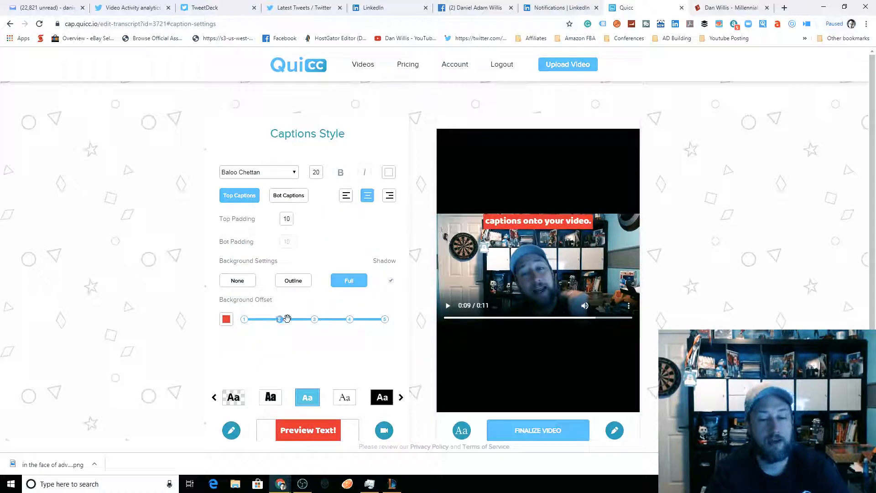
click(315, 319)
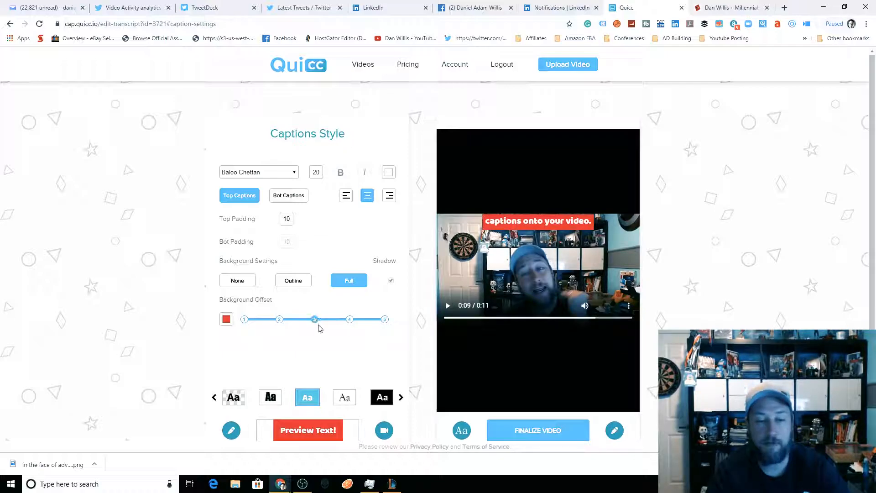
click(349, 319)
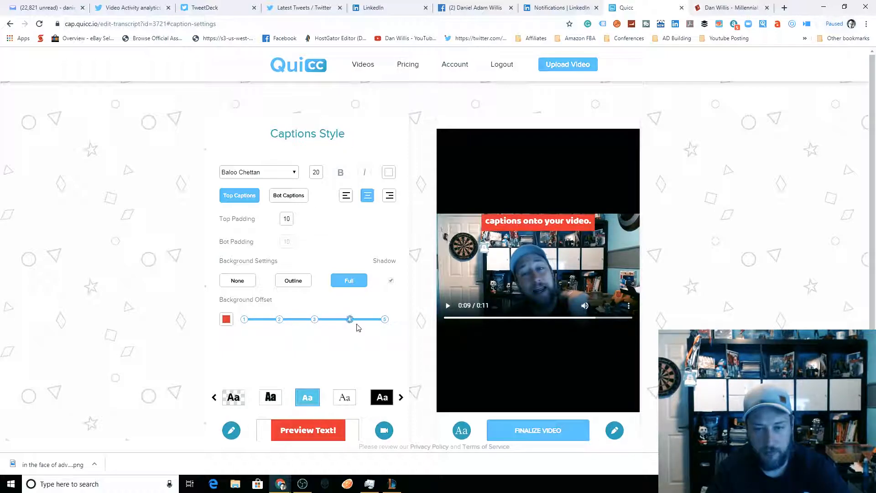
click(384, 319)
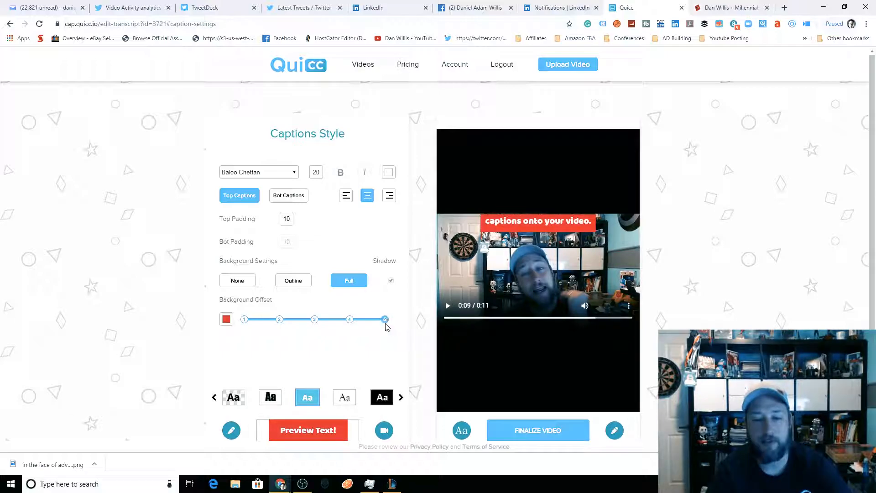
click(244, 318)
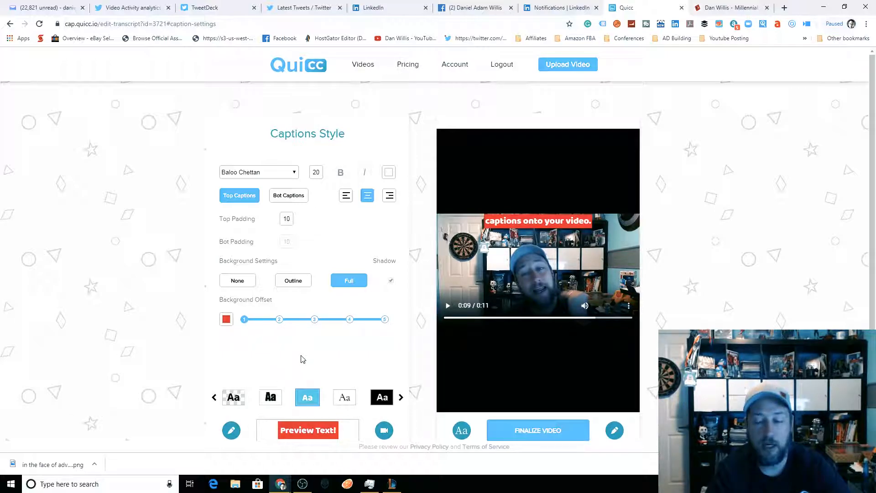
Leave the caption style settings for the video preview and finalize the video
scroll(291, 370, down, 1)
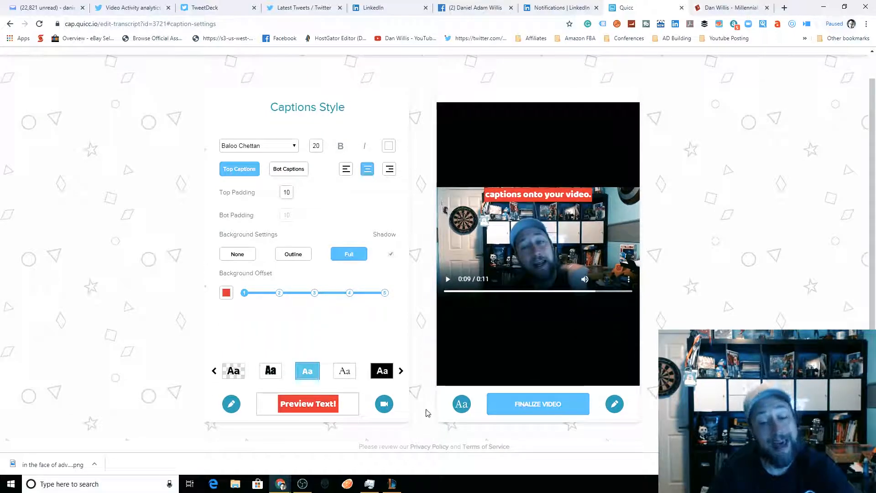
click(391, 405)
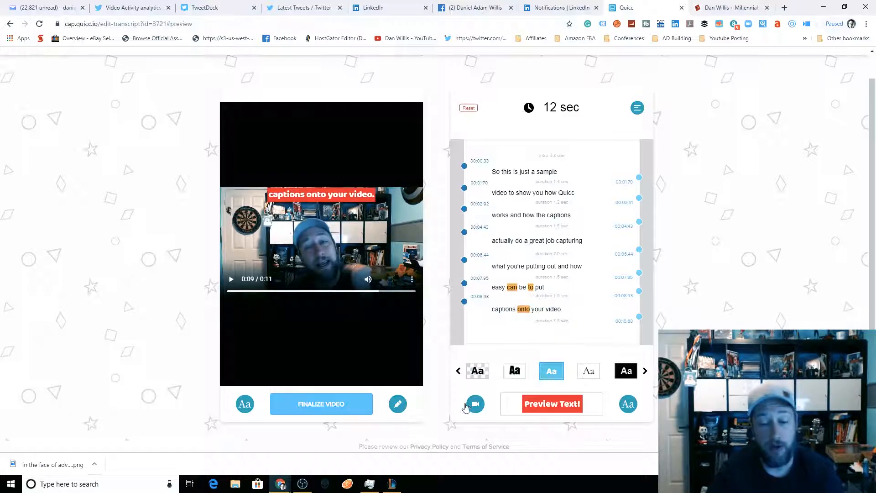
click(346, 407)
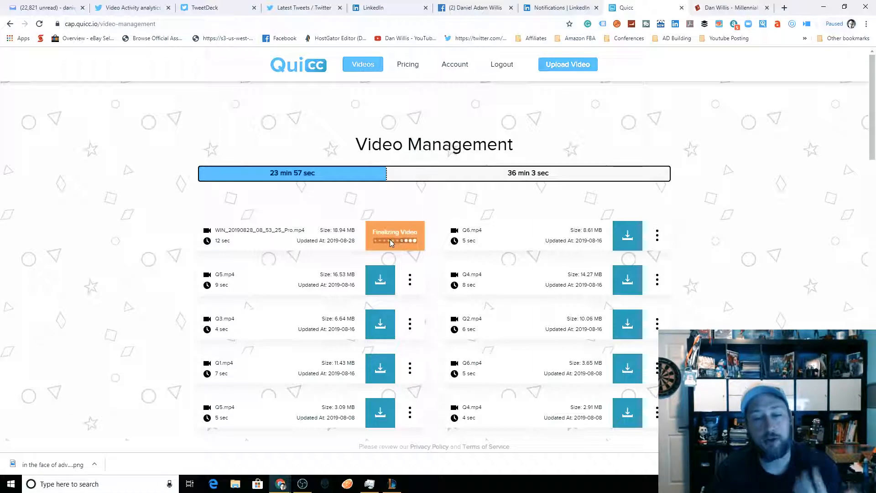
View the additional options available for the finished 8.61 MB Q6.mp4 video, and close them without choosing any
click(657, 235)
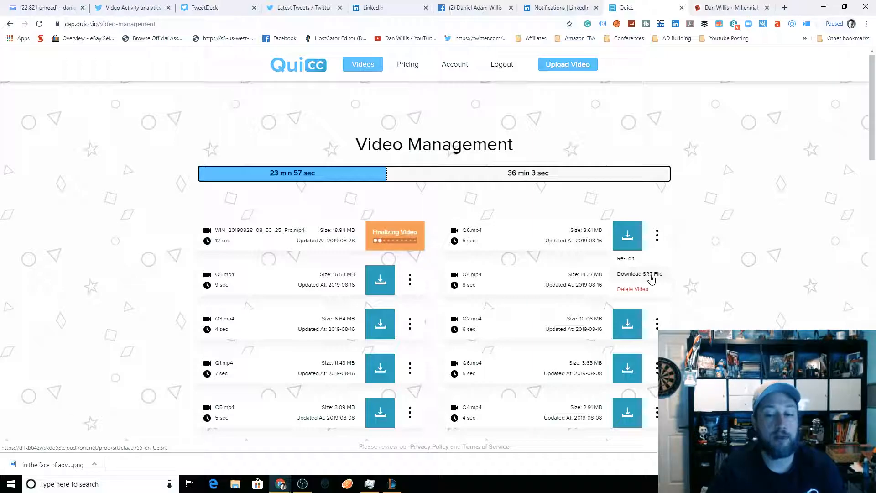
click(735, 233)
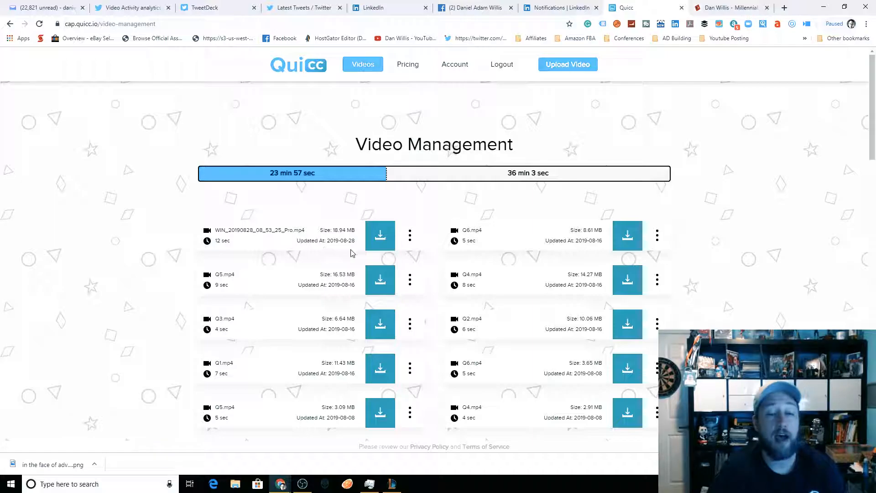
Download the finalized WIN_20190828_08_53_25_Pro.mp4 as an MP4 video into the Public Speaking folder, keeping the suggested file name
click(372, 243)
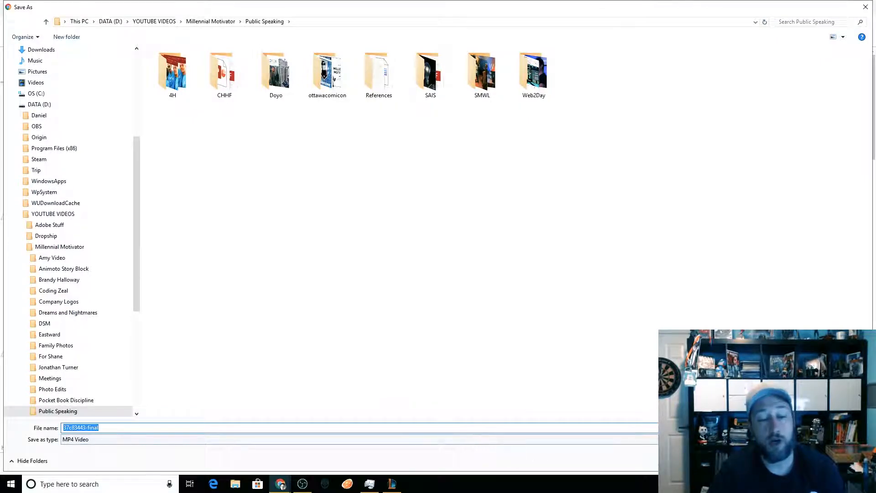
key(Return)
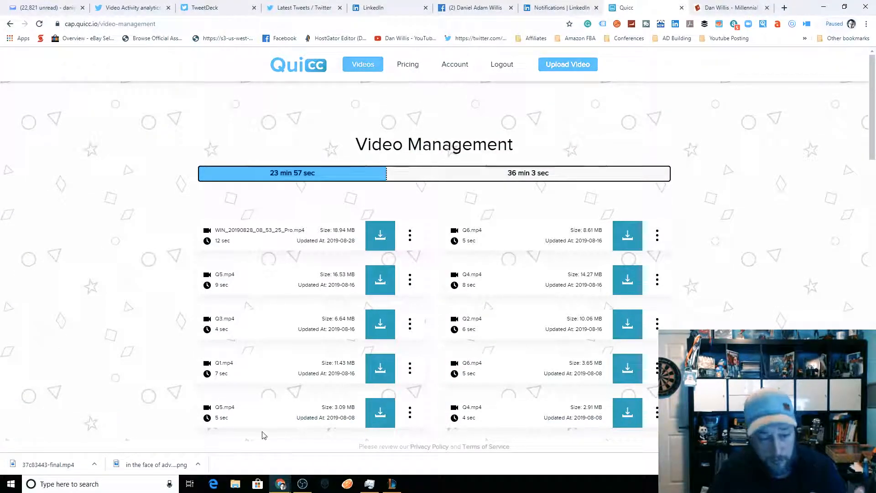
Play the downloaded 37c83443-final.mp4 with the sound muted to check its burned-in captions, and close the player
click(73, 466)
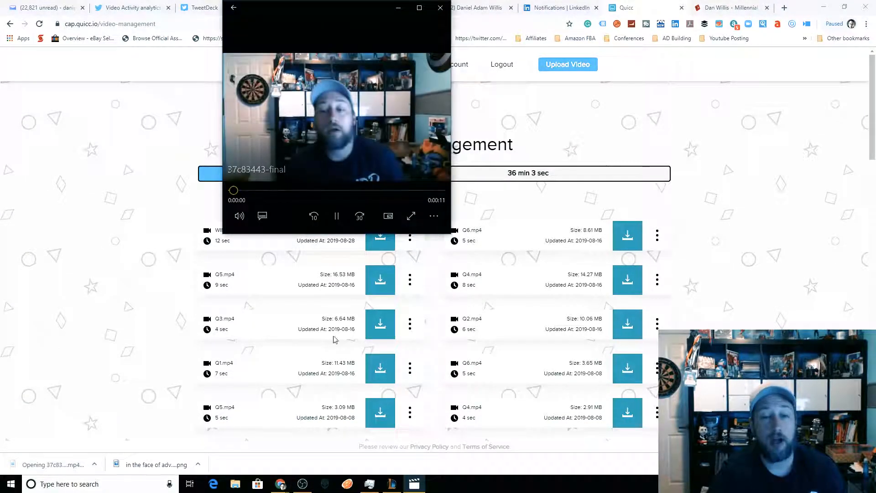
click(242, 220)
click(238, 224)
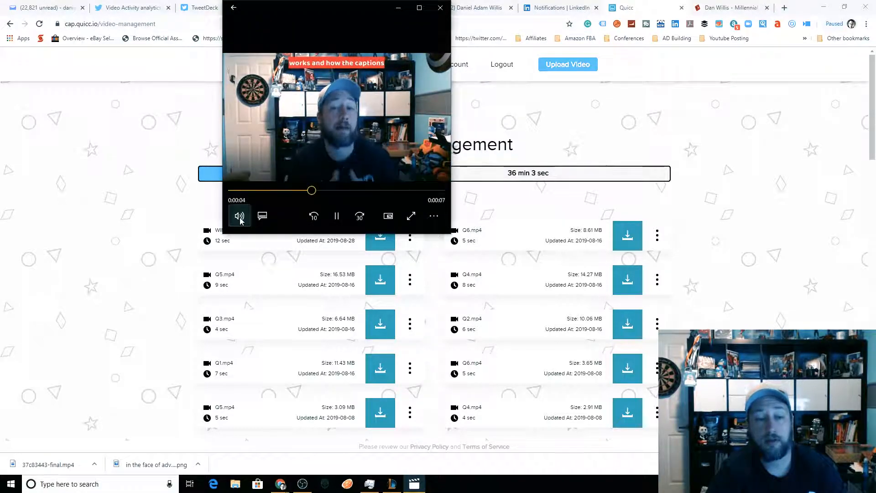
click(239, 214)
click(239, 186)
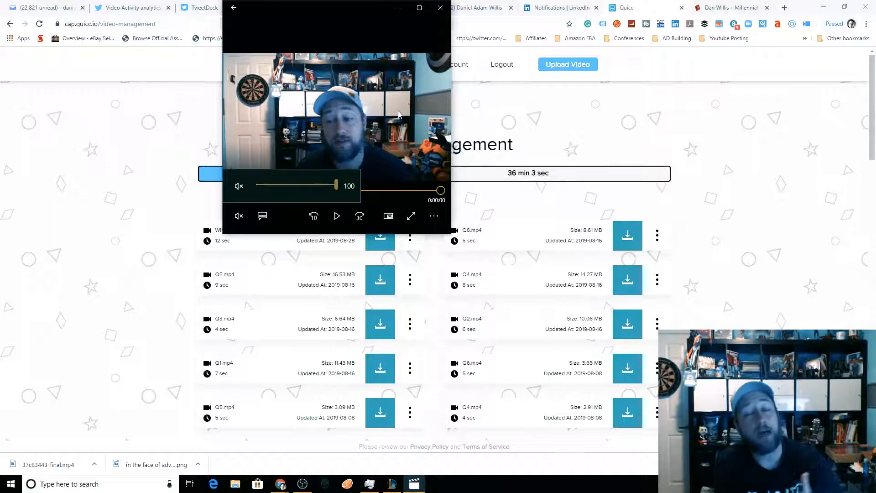
click(440, 8)
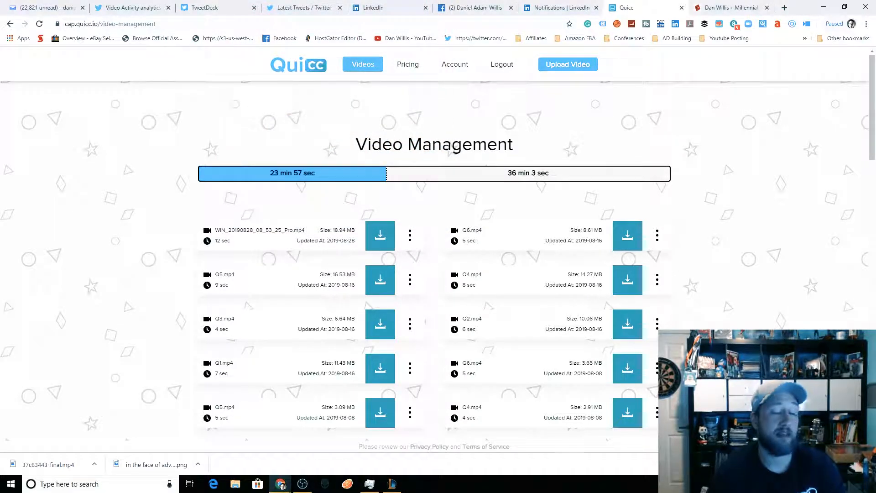